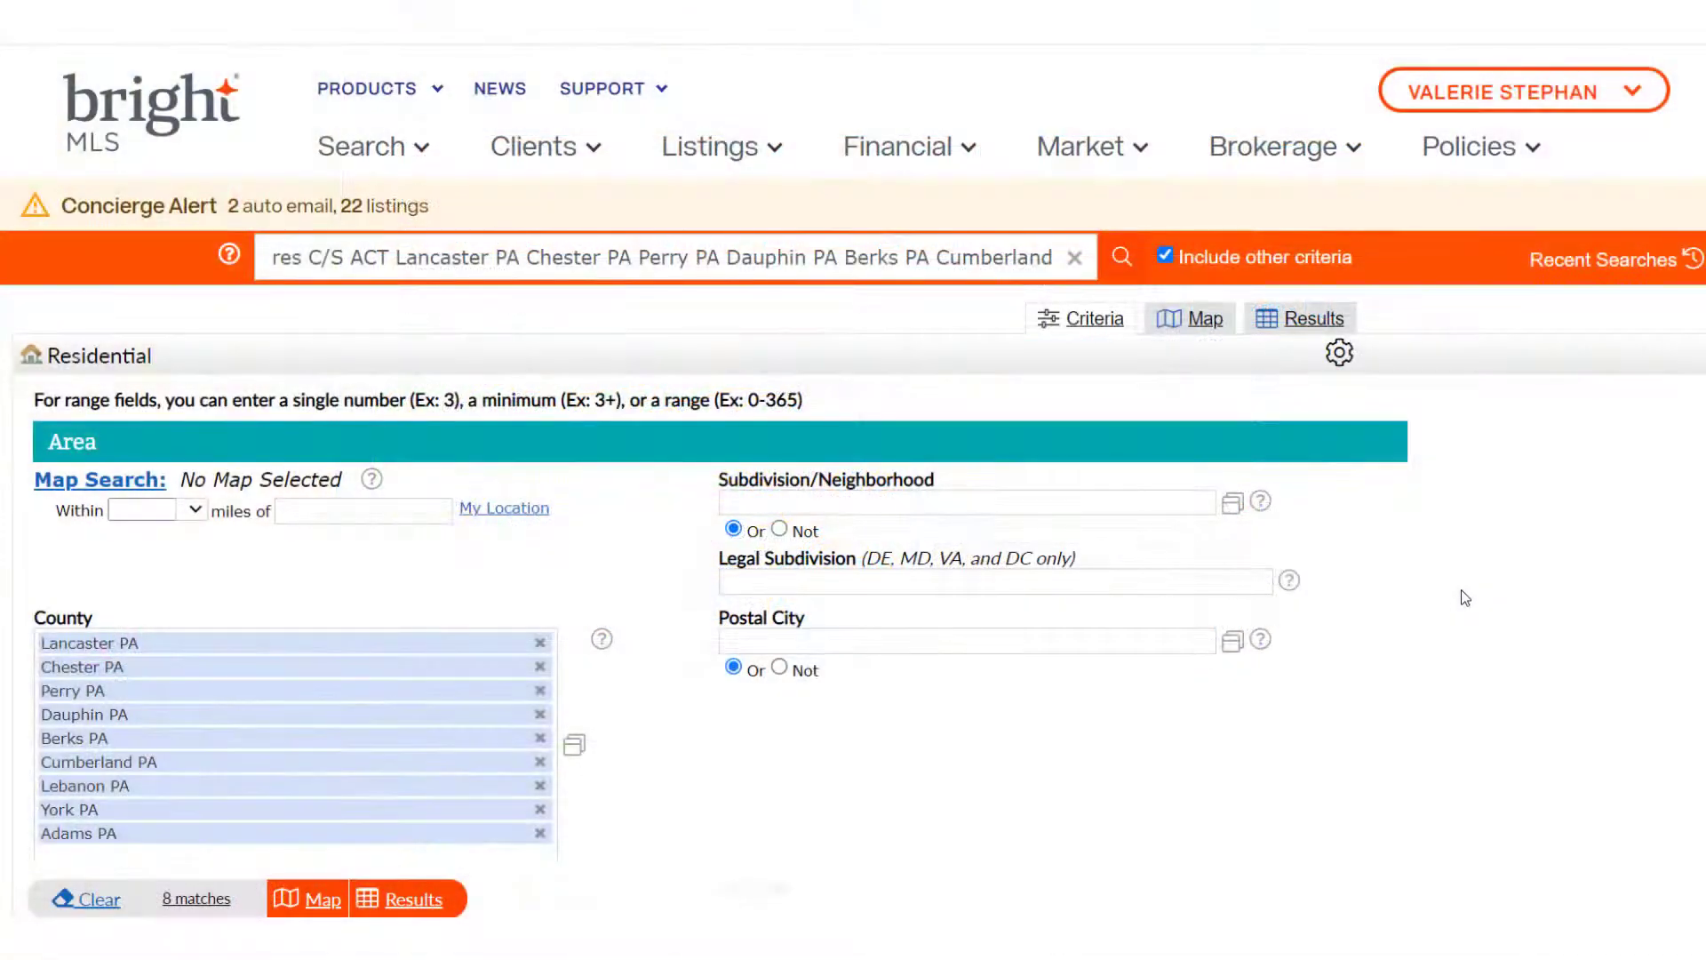
Show the 8-listing county search on the map and bring up its save options
click(1208, 320)
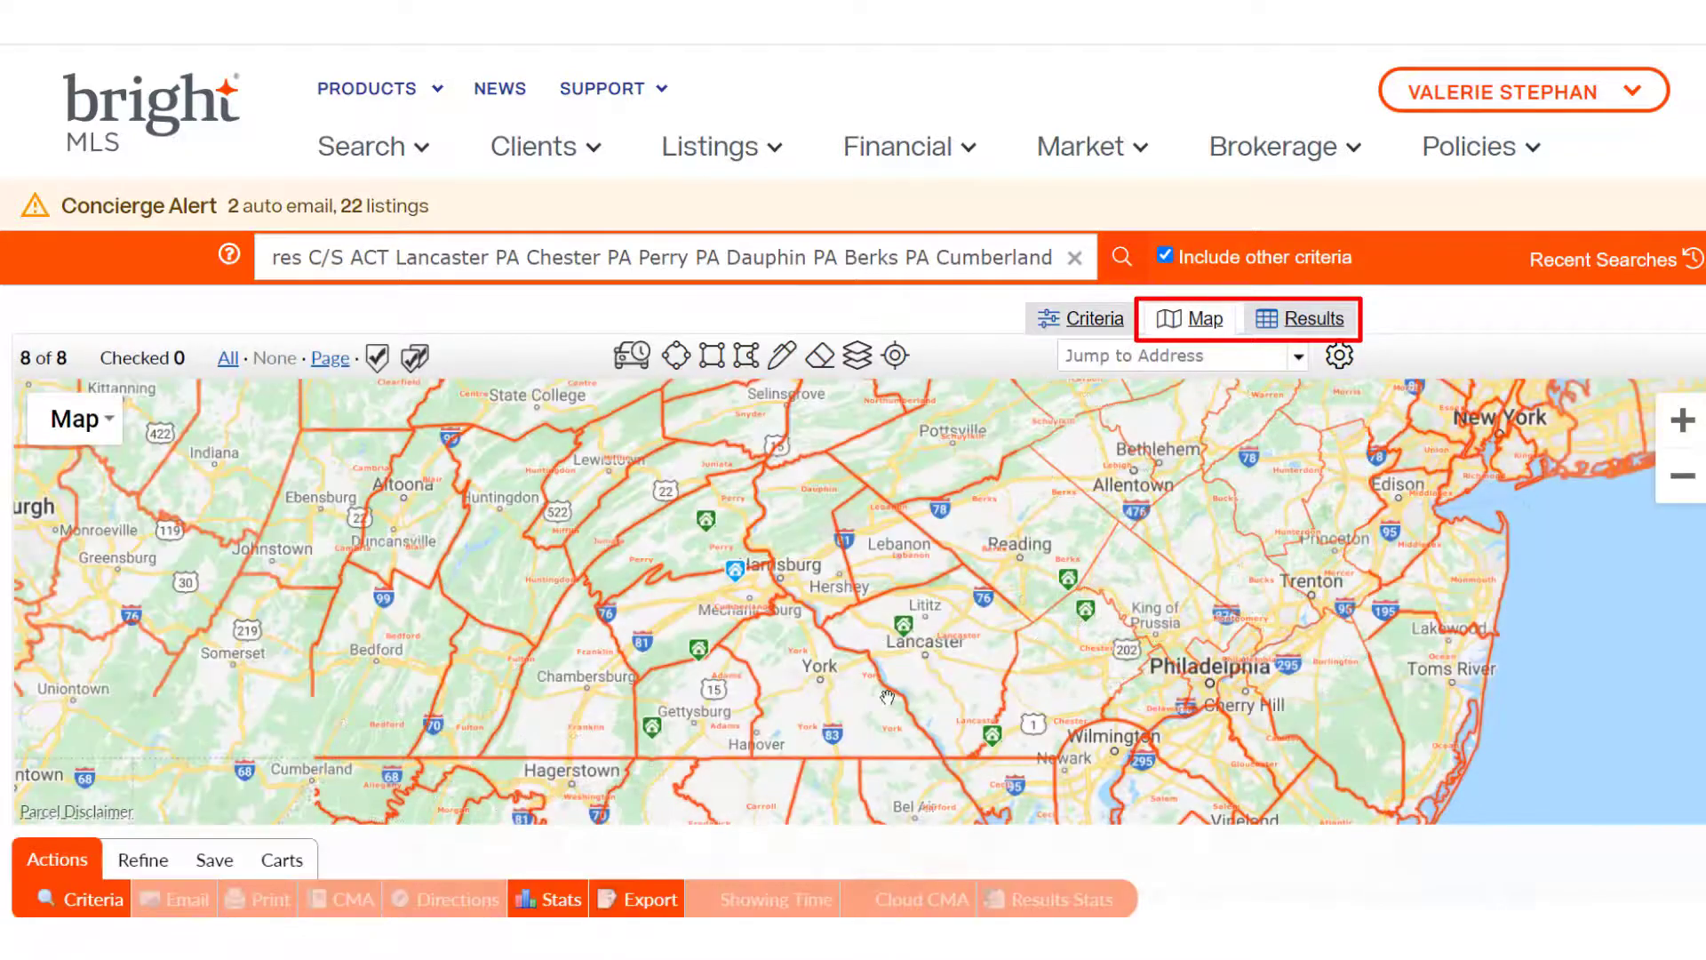
click(222, 866)
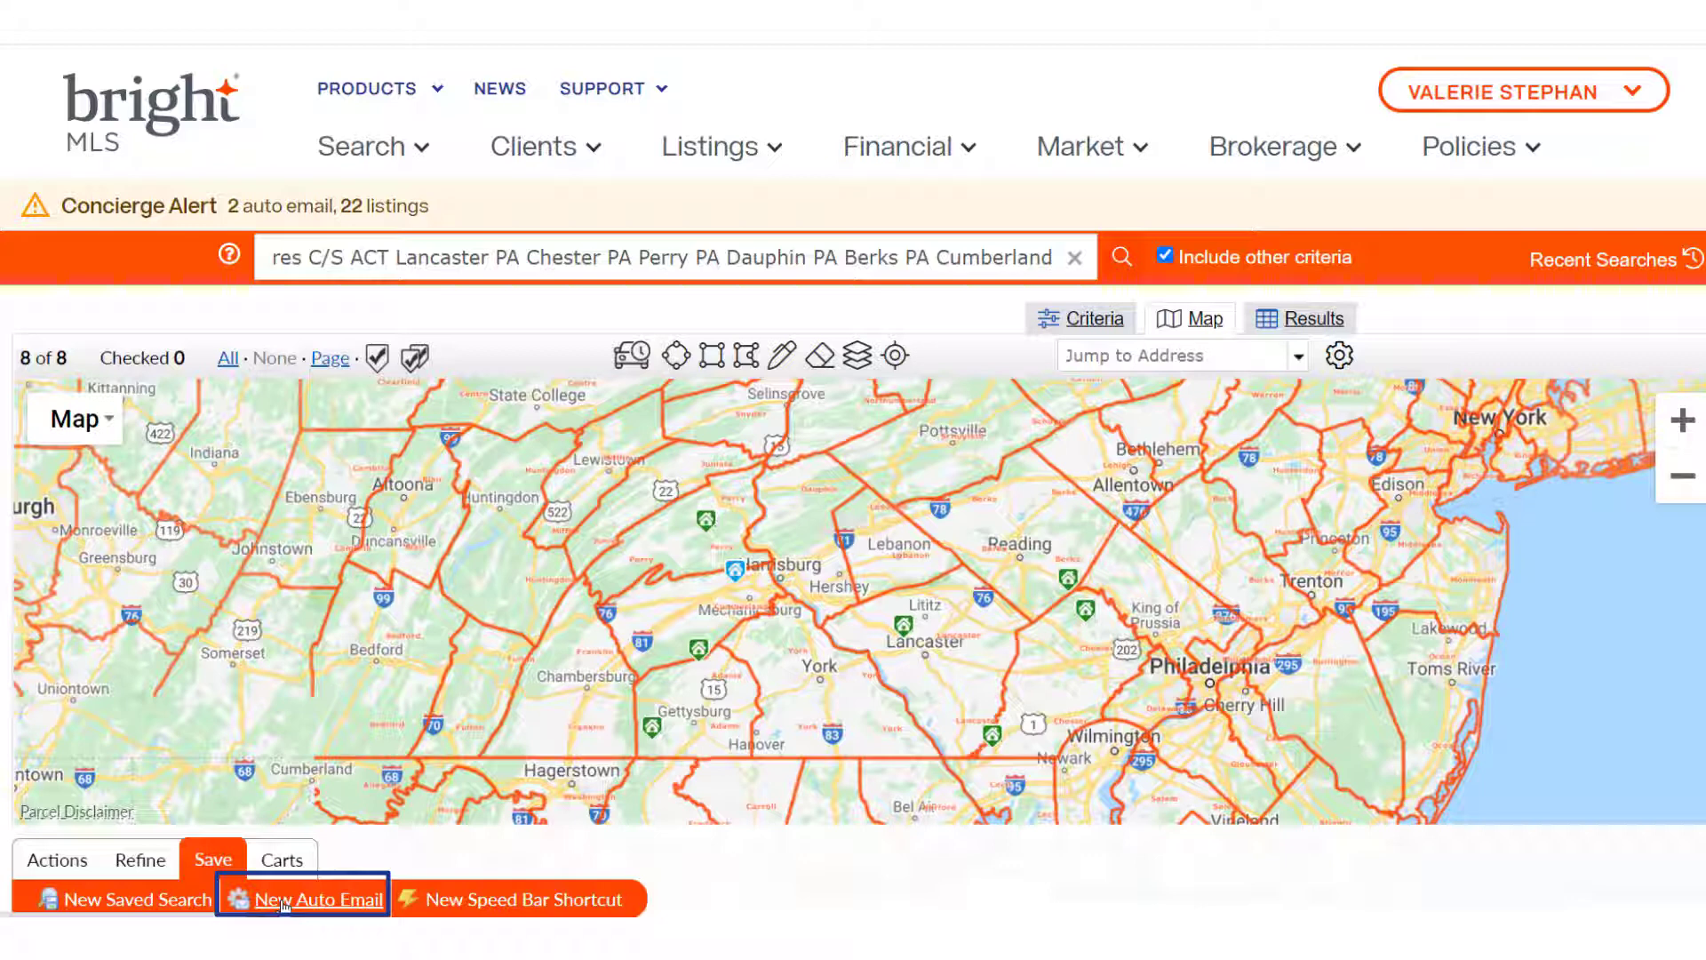
Start a new auto email from this search and choose the client contact as recipient
click(284, 900)
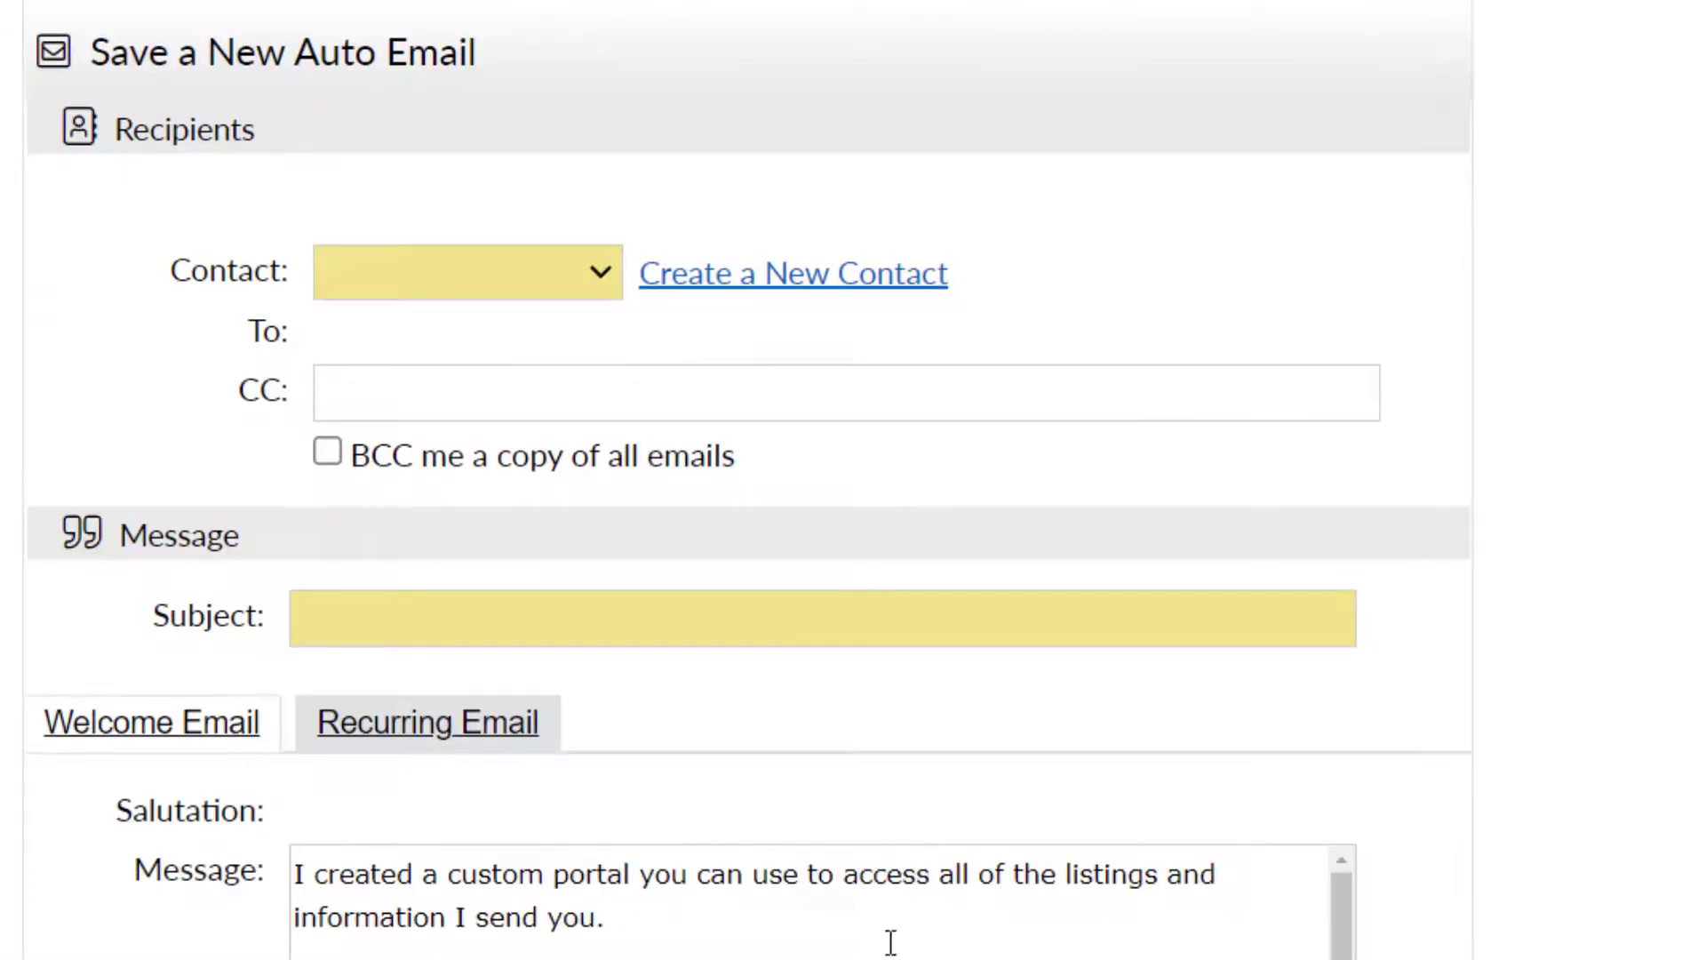
scroll(853, 498, up, 1)
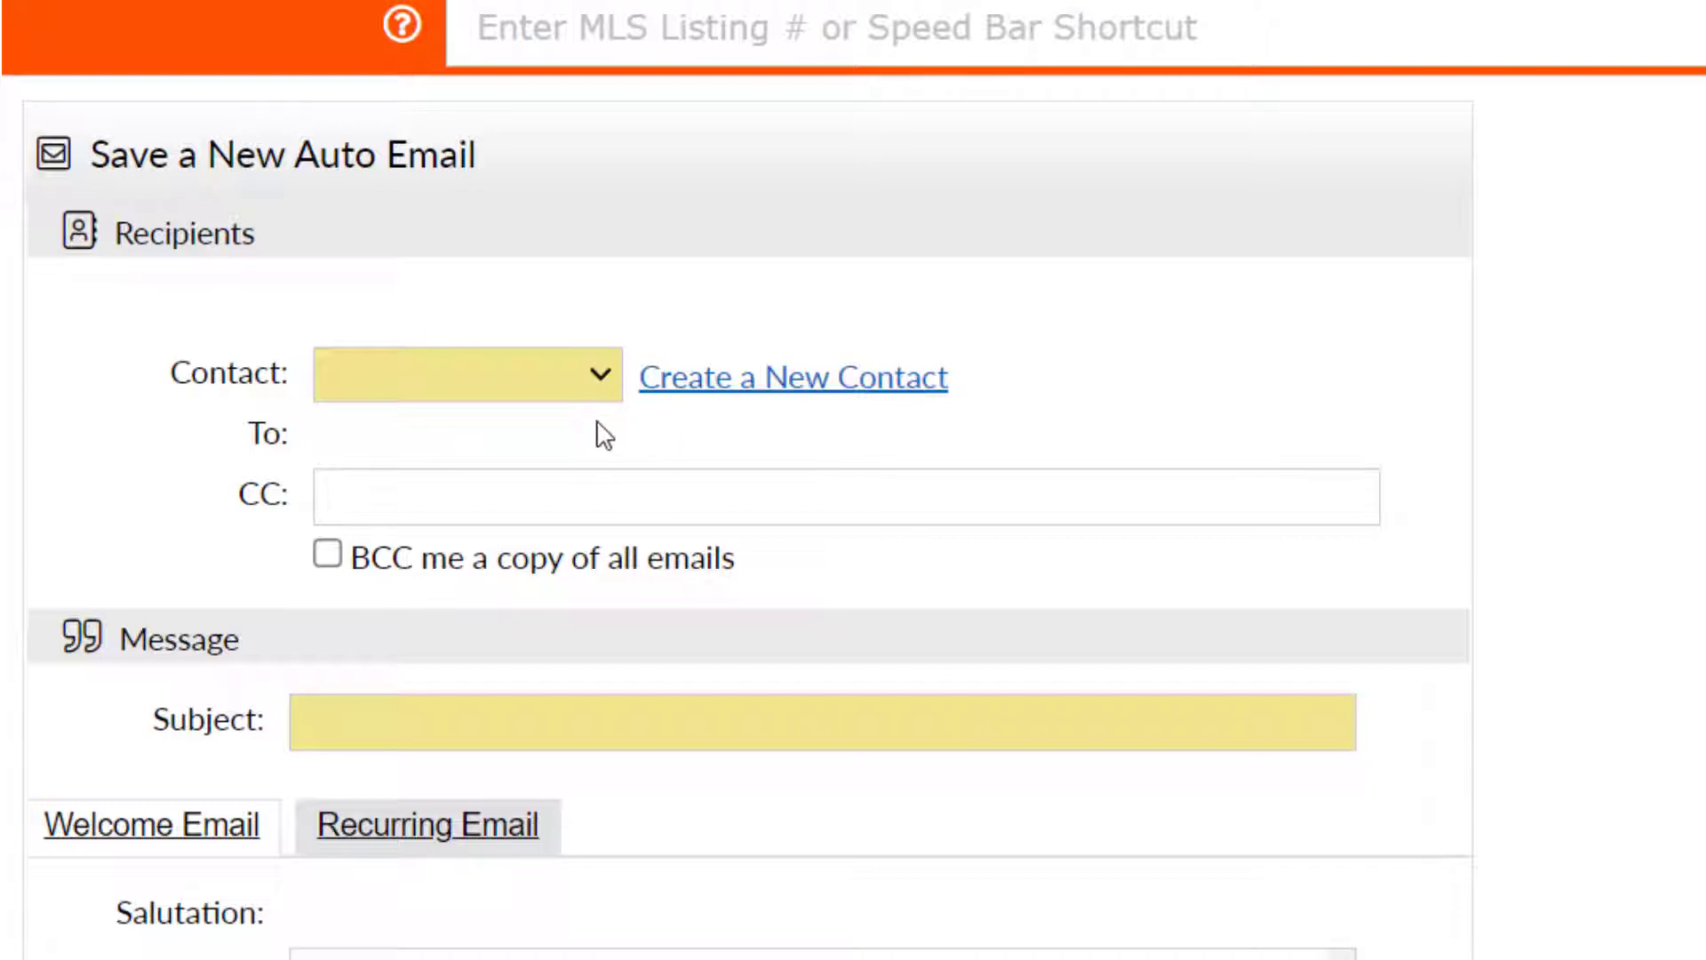
click(601, 373)
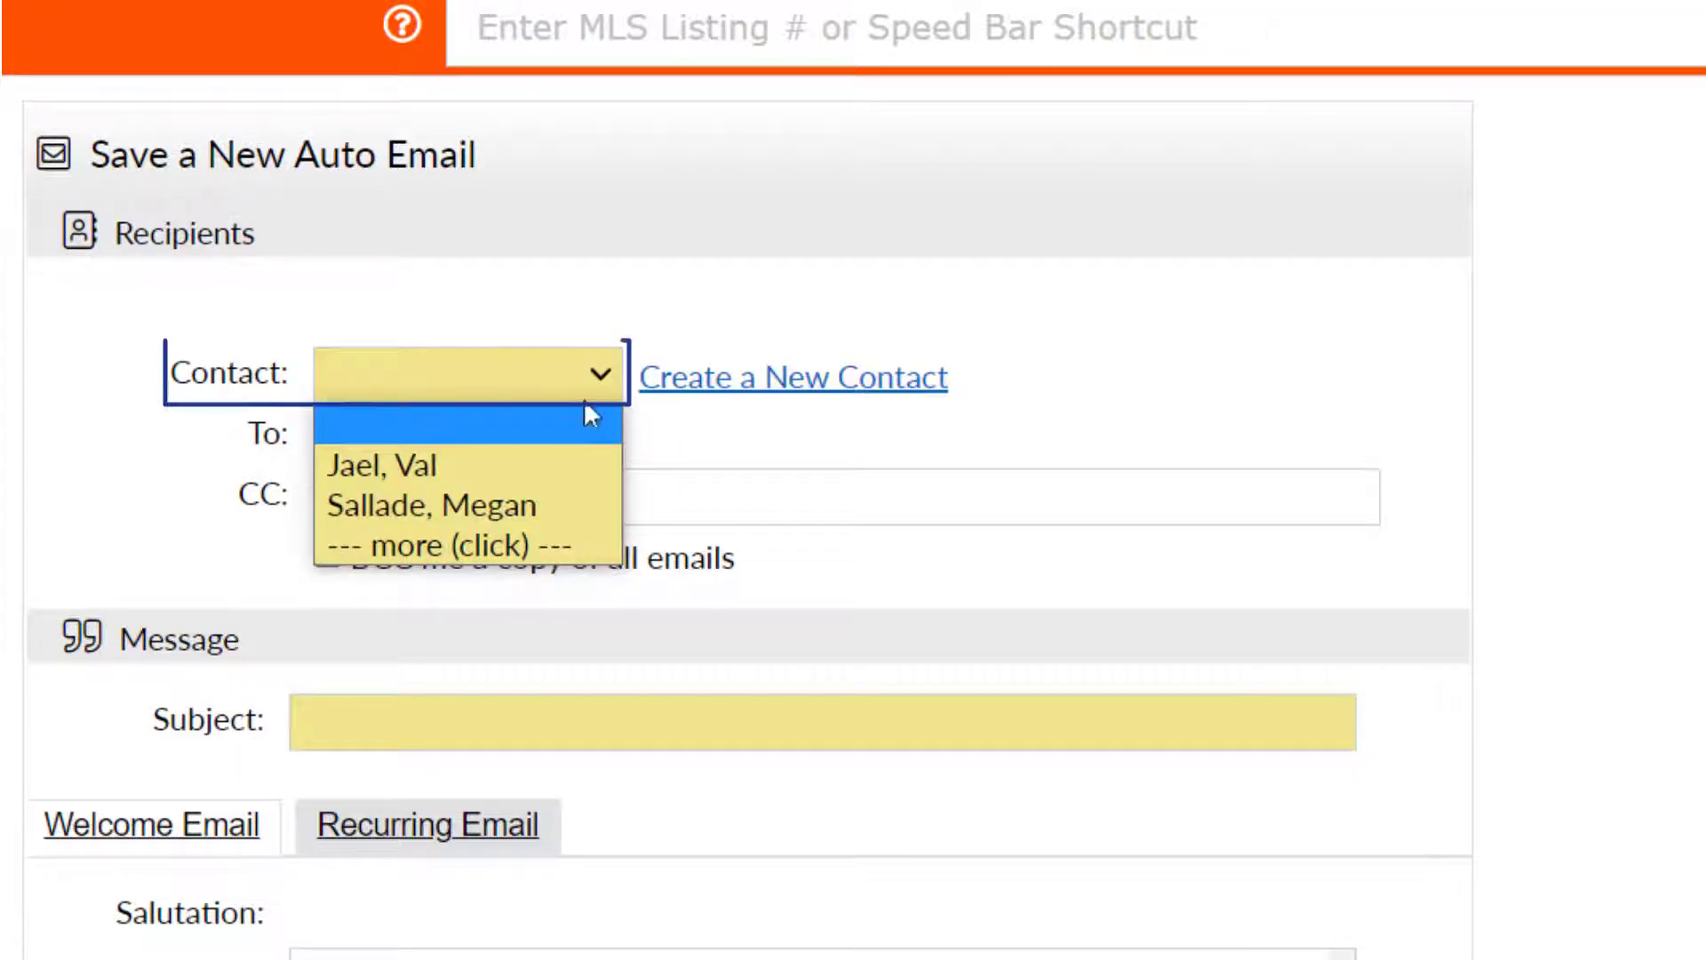
click(556, 464)
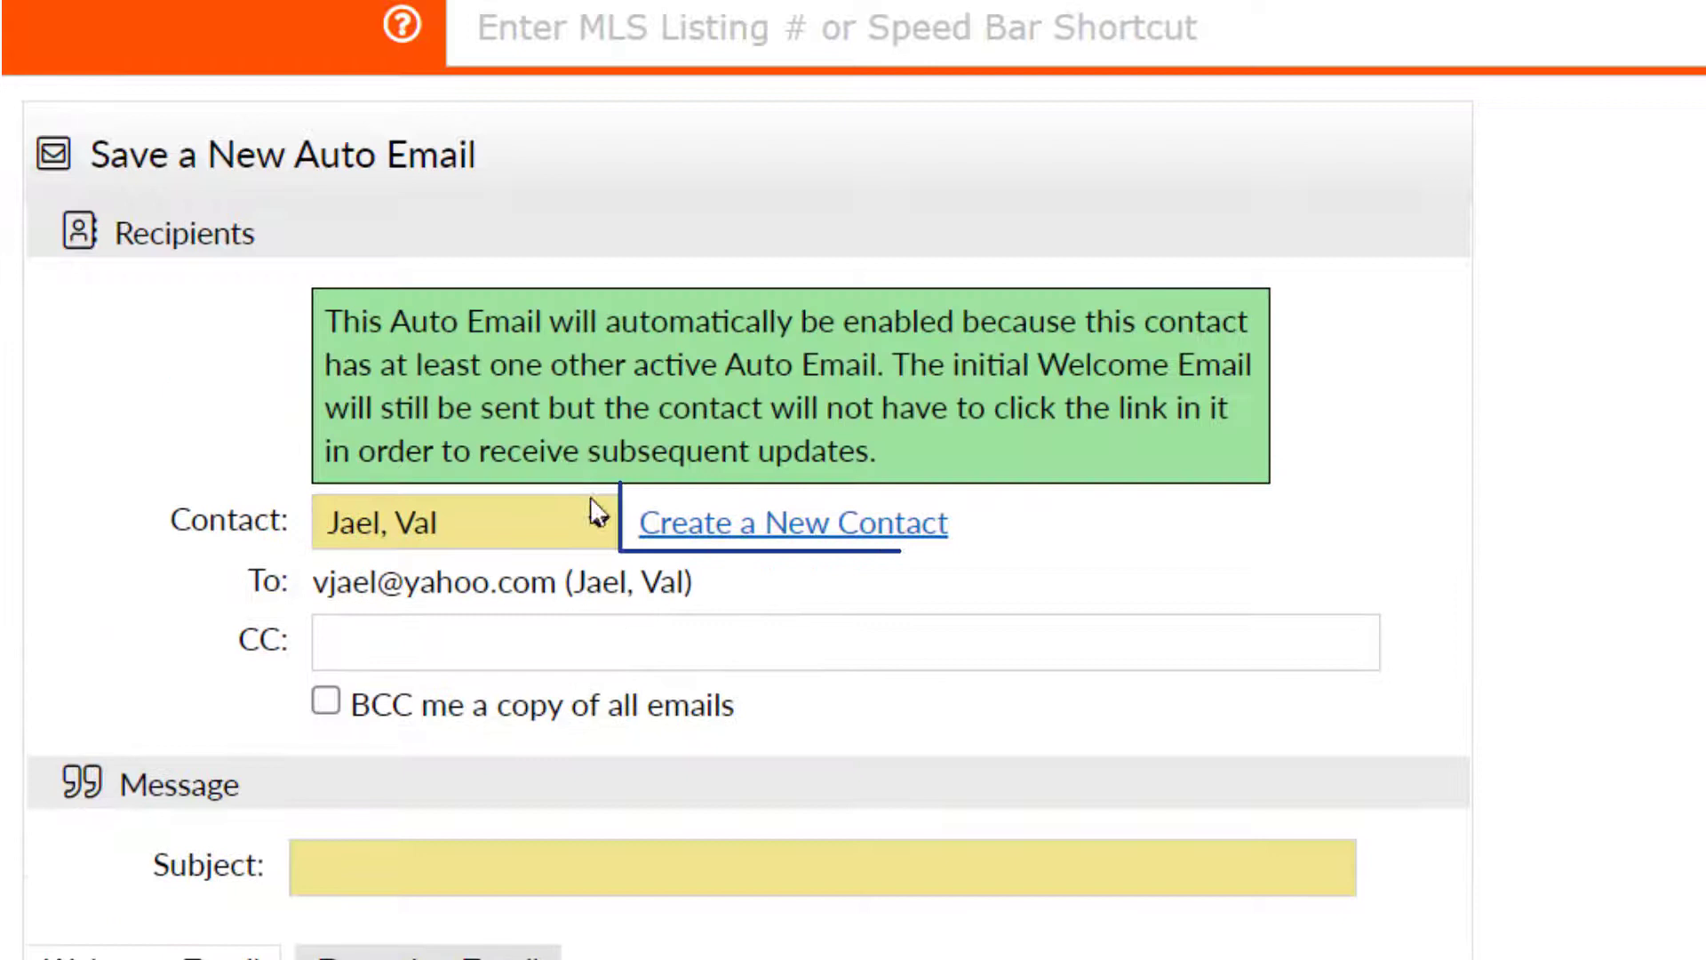
Add the client's second e-mail address in CC and enable a BCC copy of all emails to me
scroll(1093, 701, down, 2)
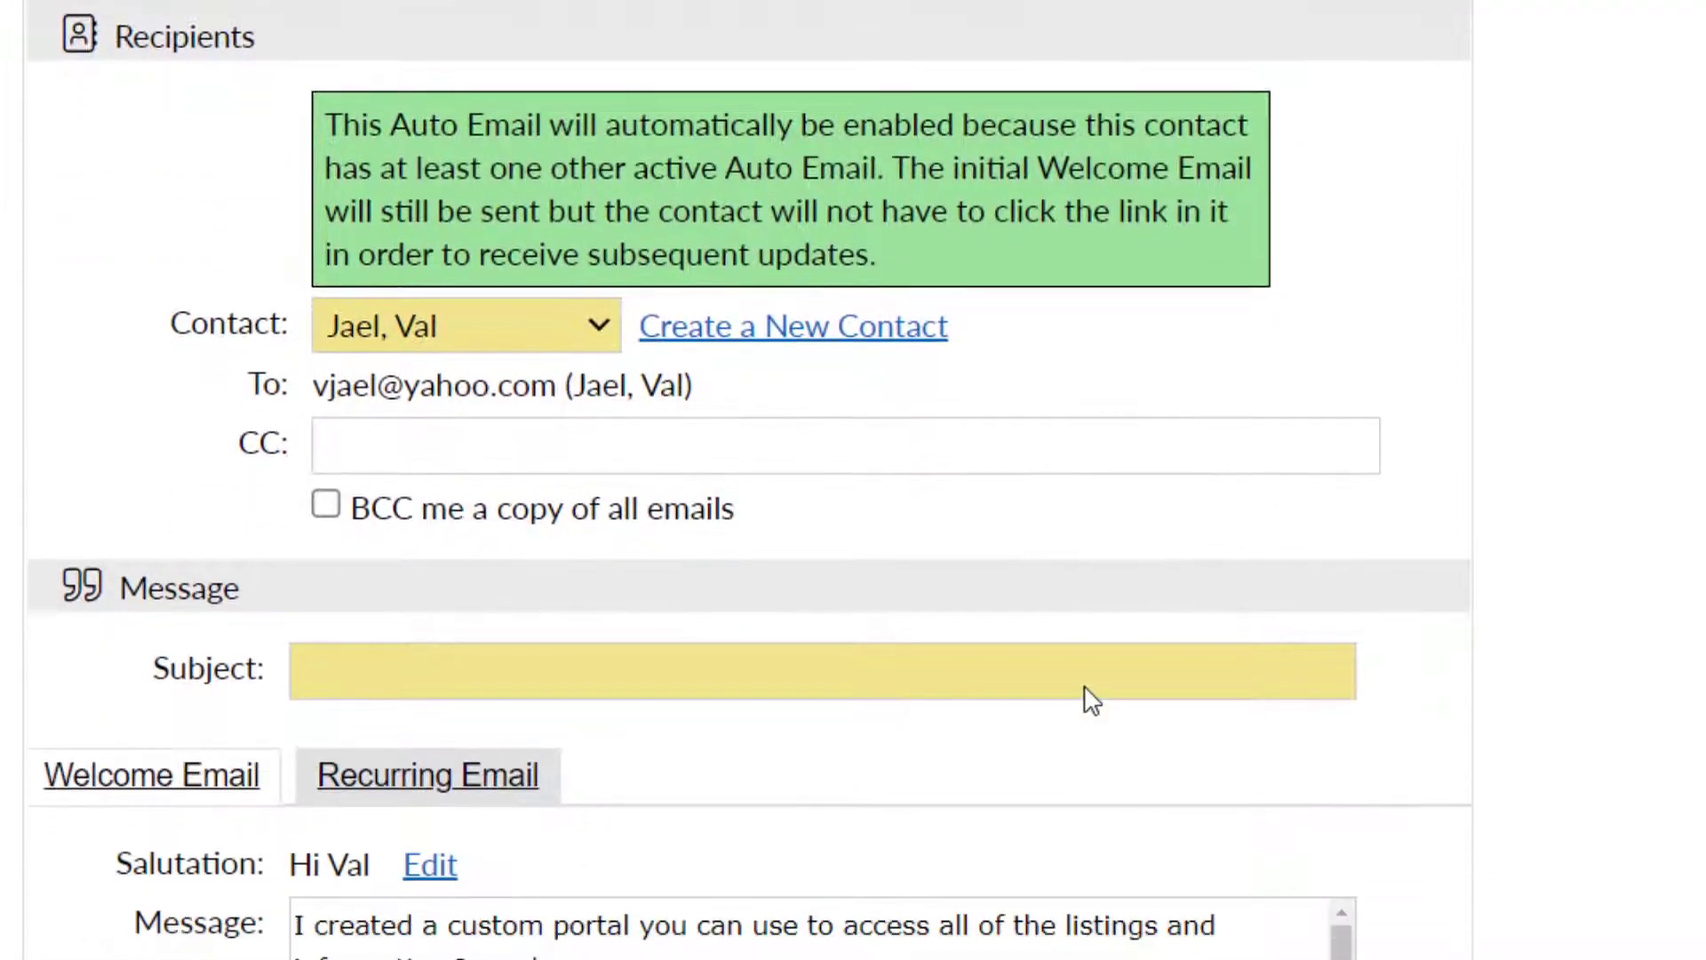
scroll(1092, 702, down, 3)
click(446, 163)
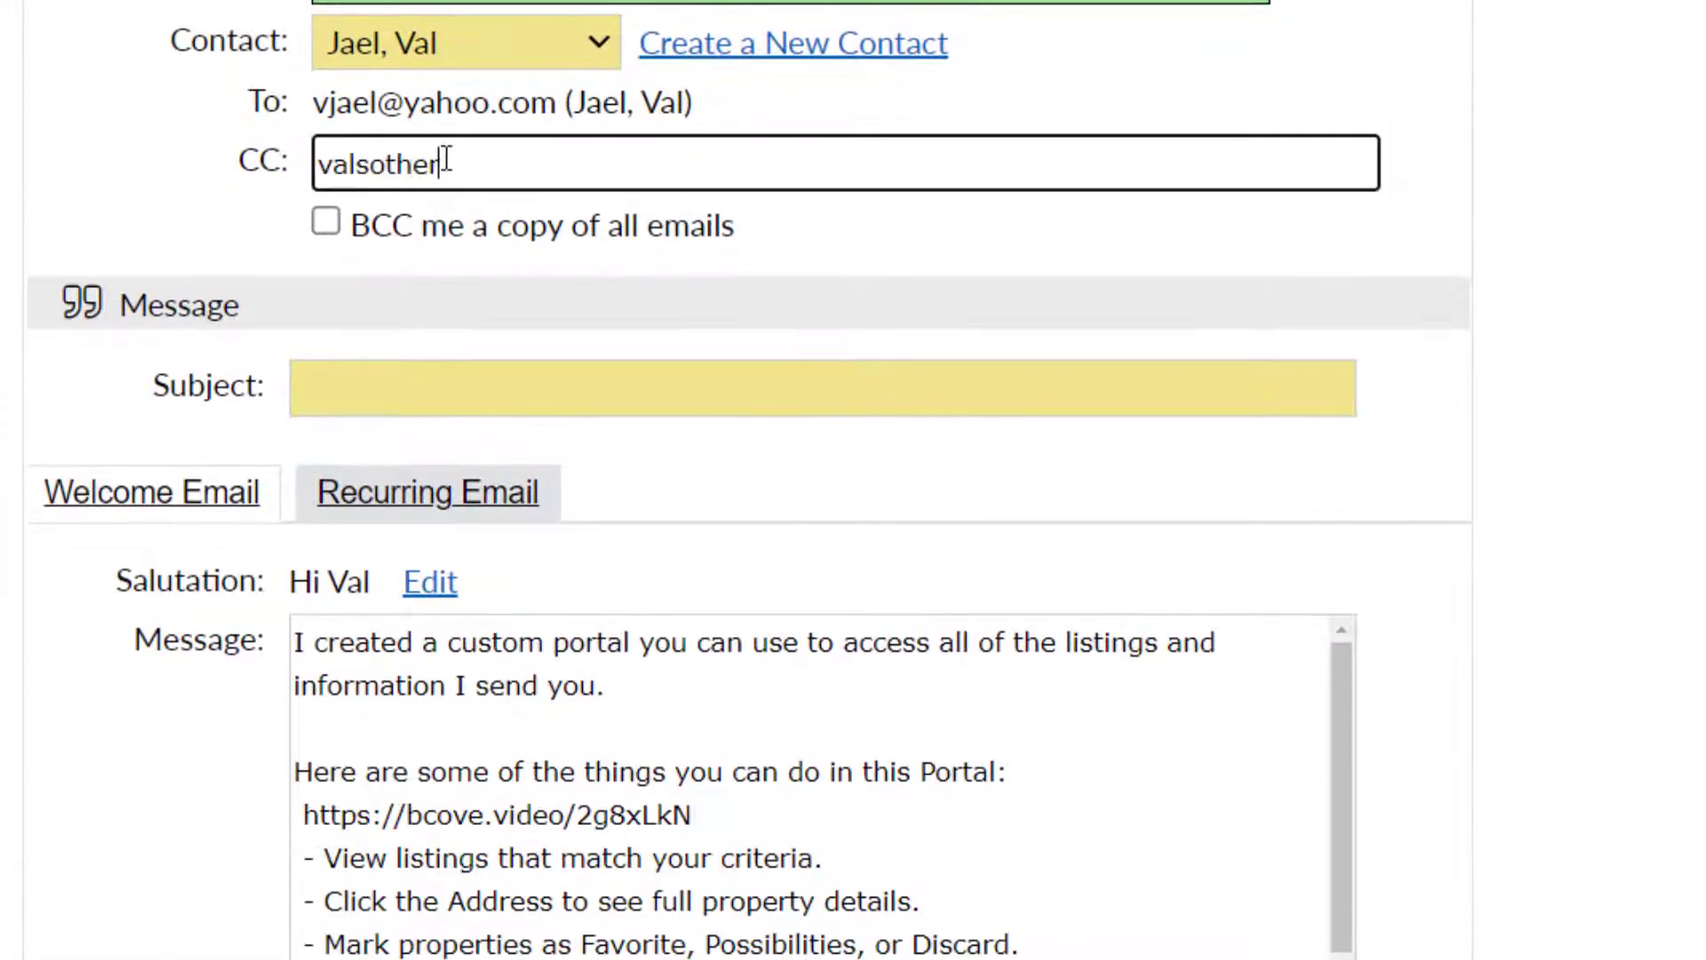
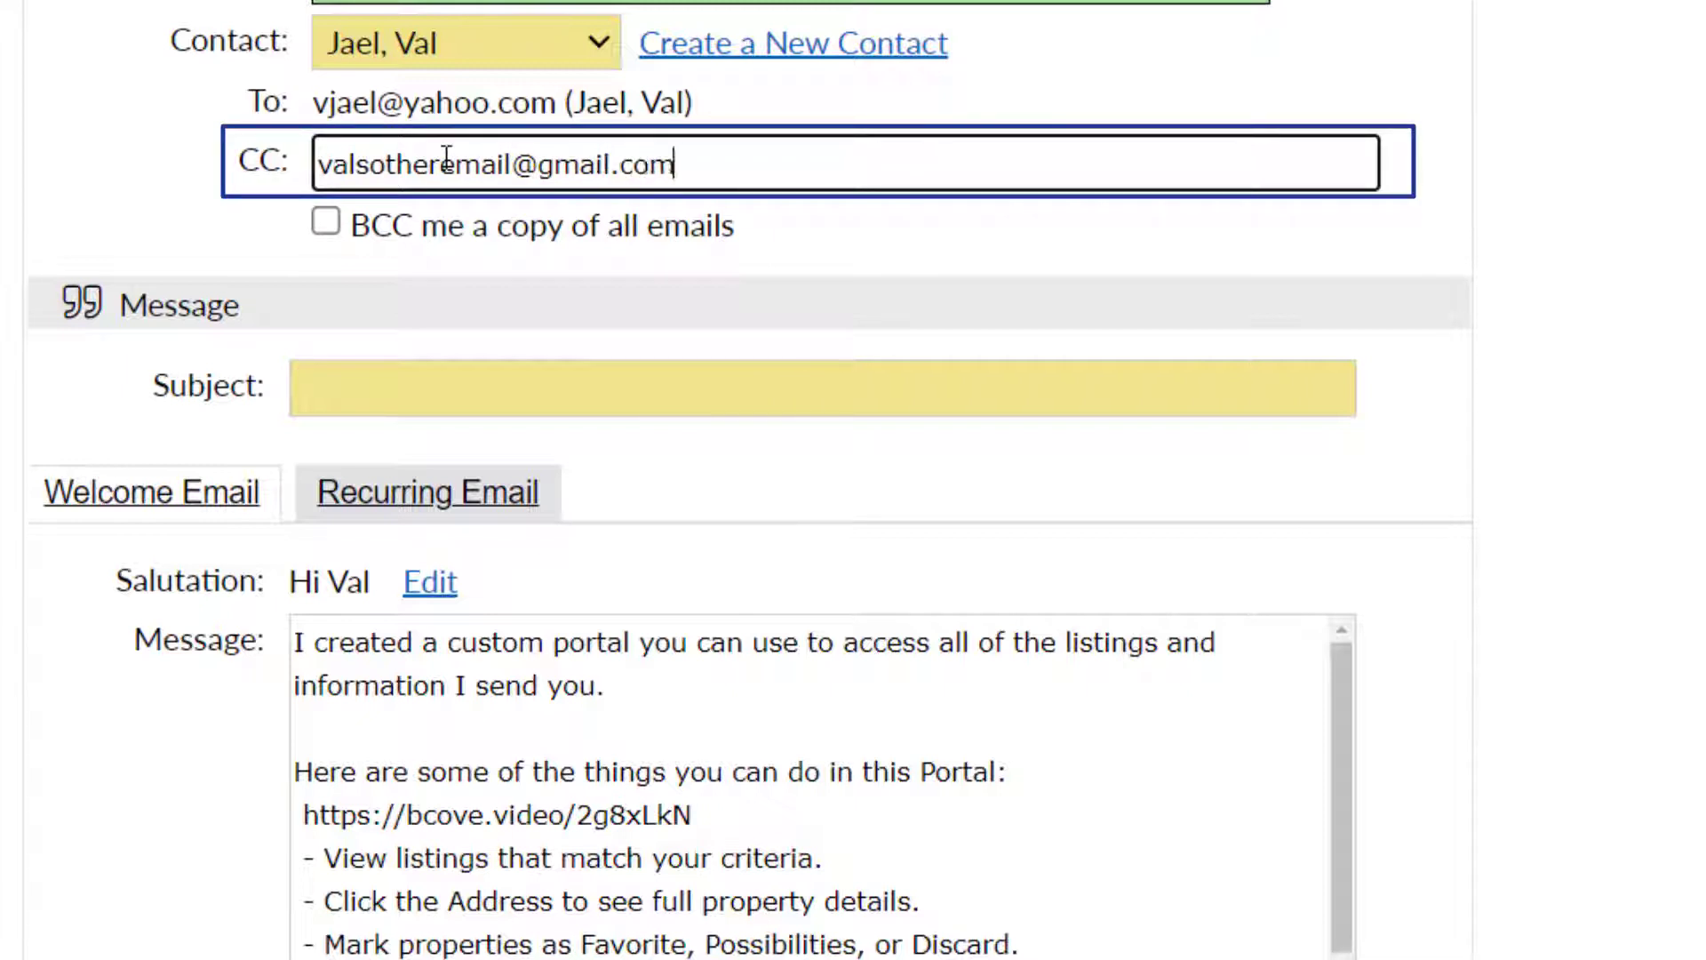
click(326, 221)
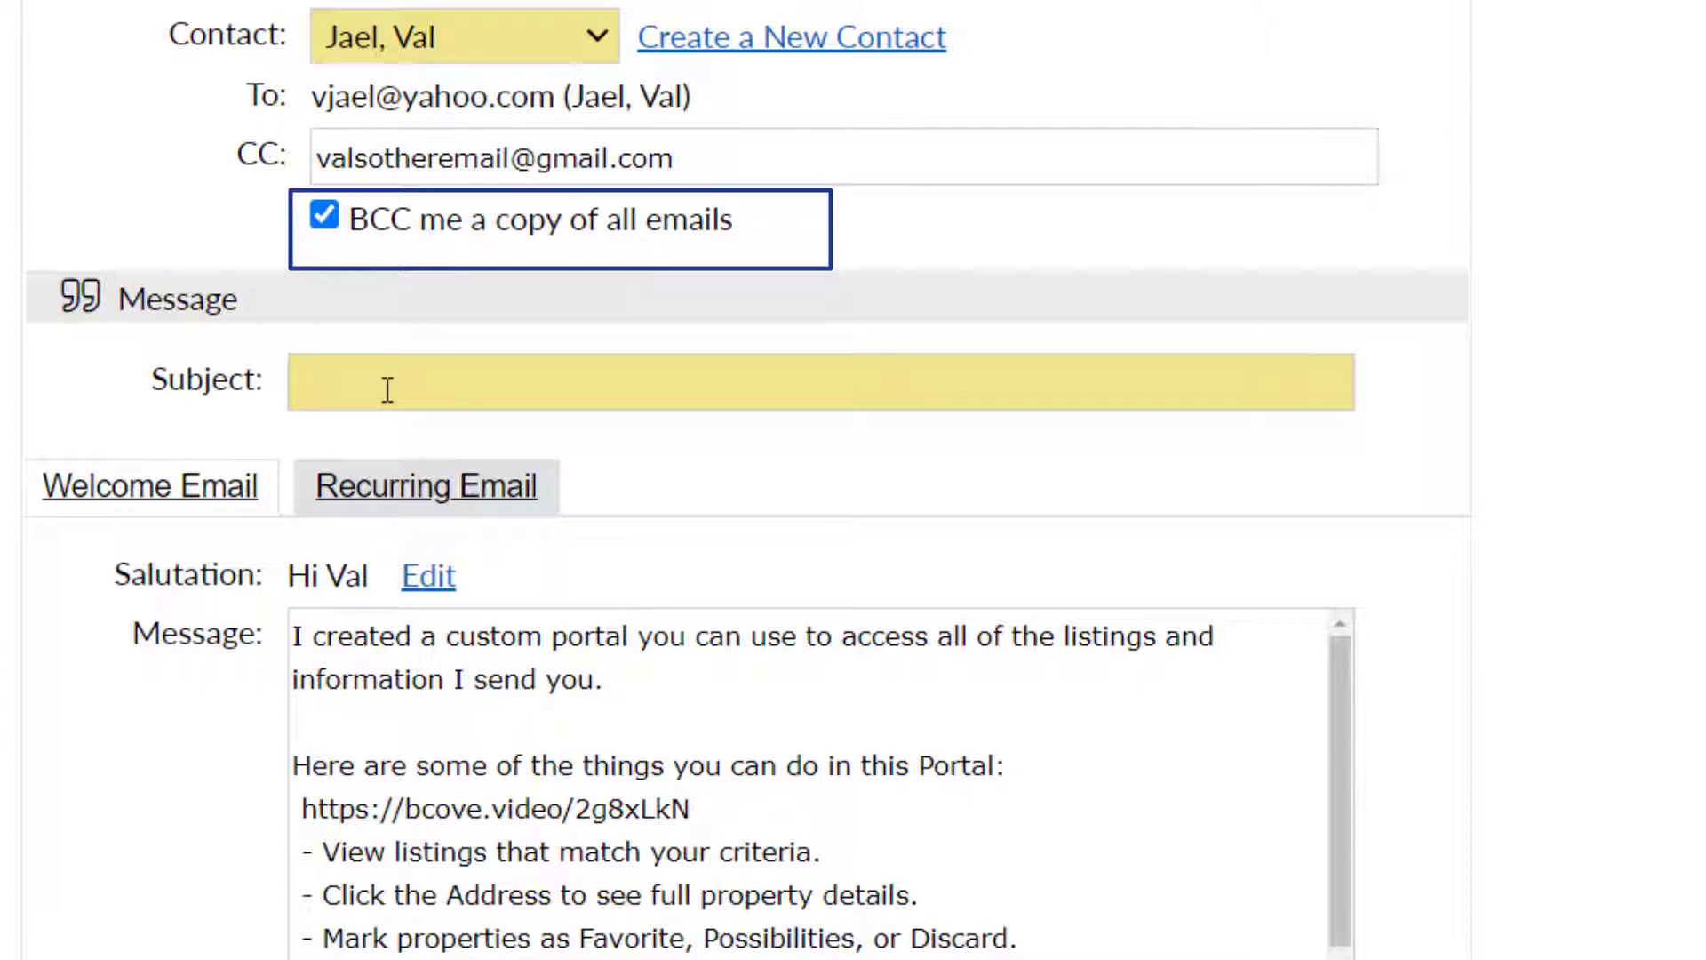
click(389, 389)
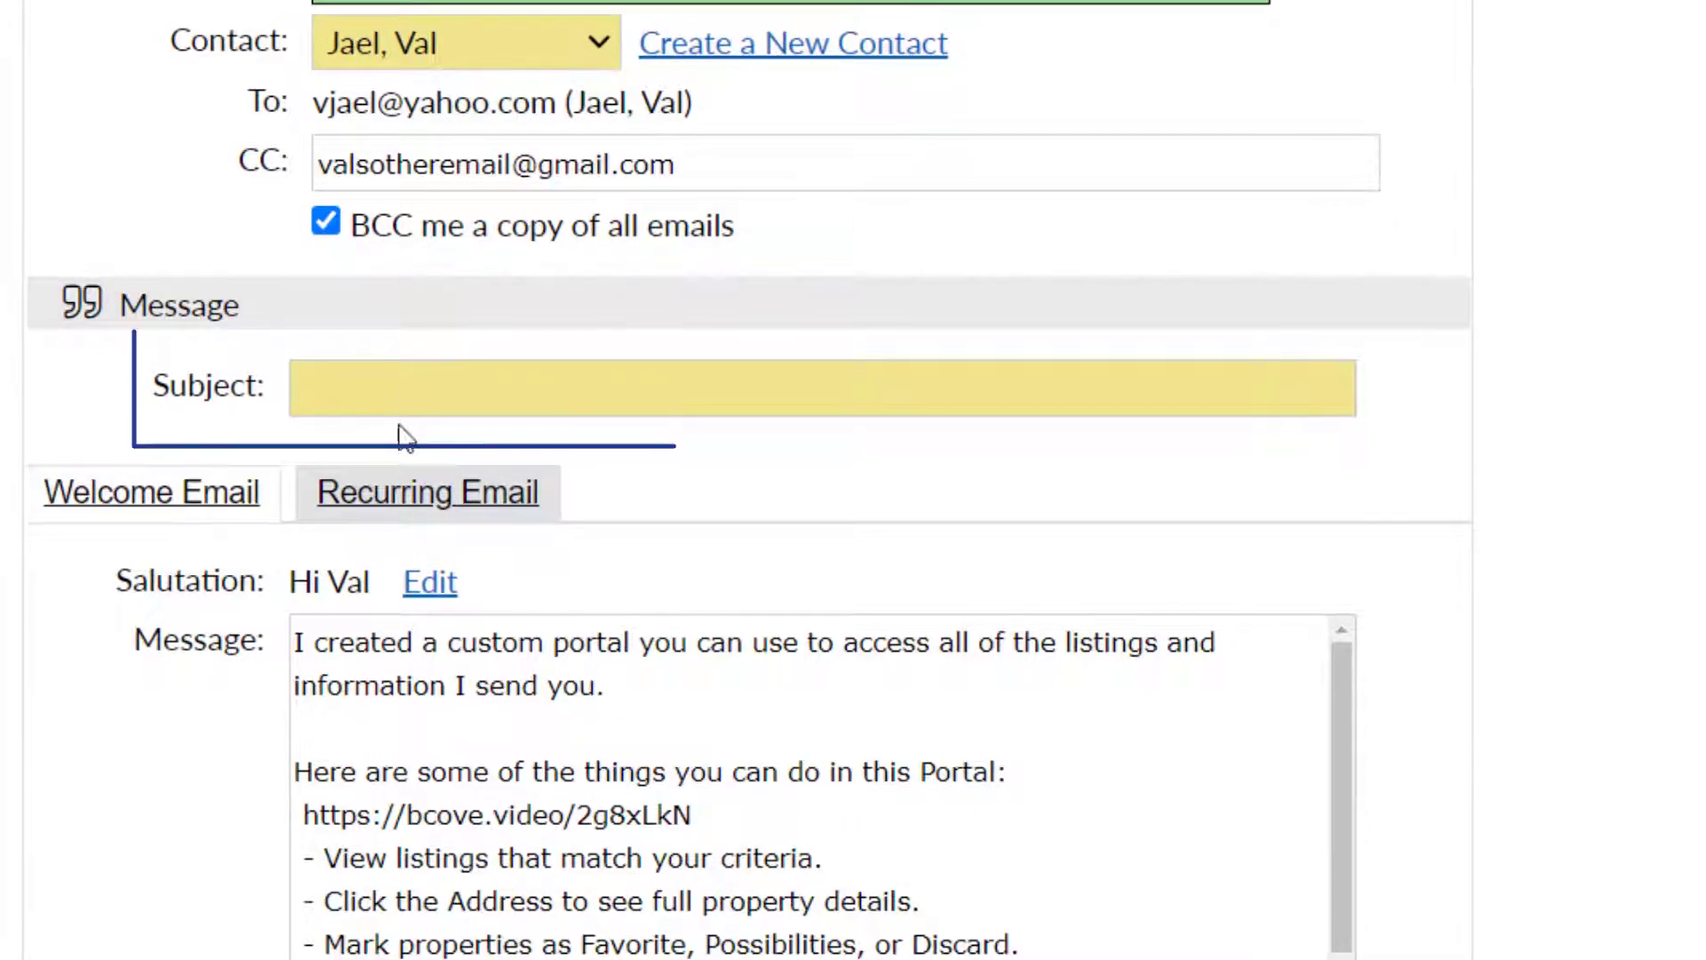
Title the email 'Properties You'll Love', preview the Recurring Email message, then open the salutation editor
text(Properties You'll Love)
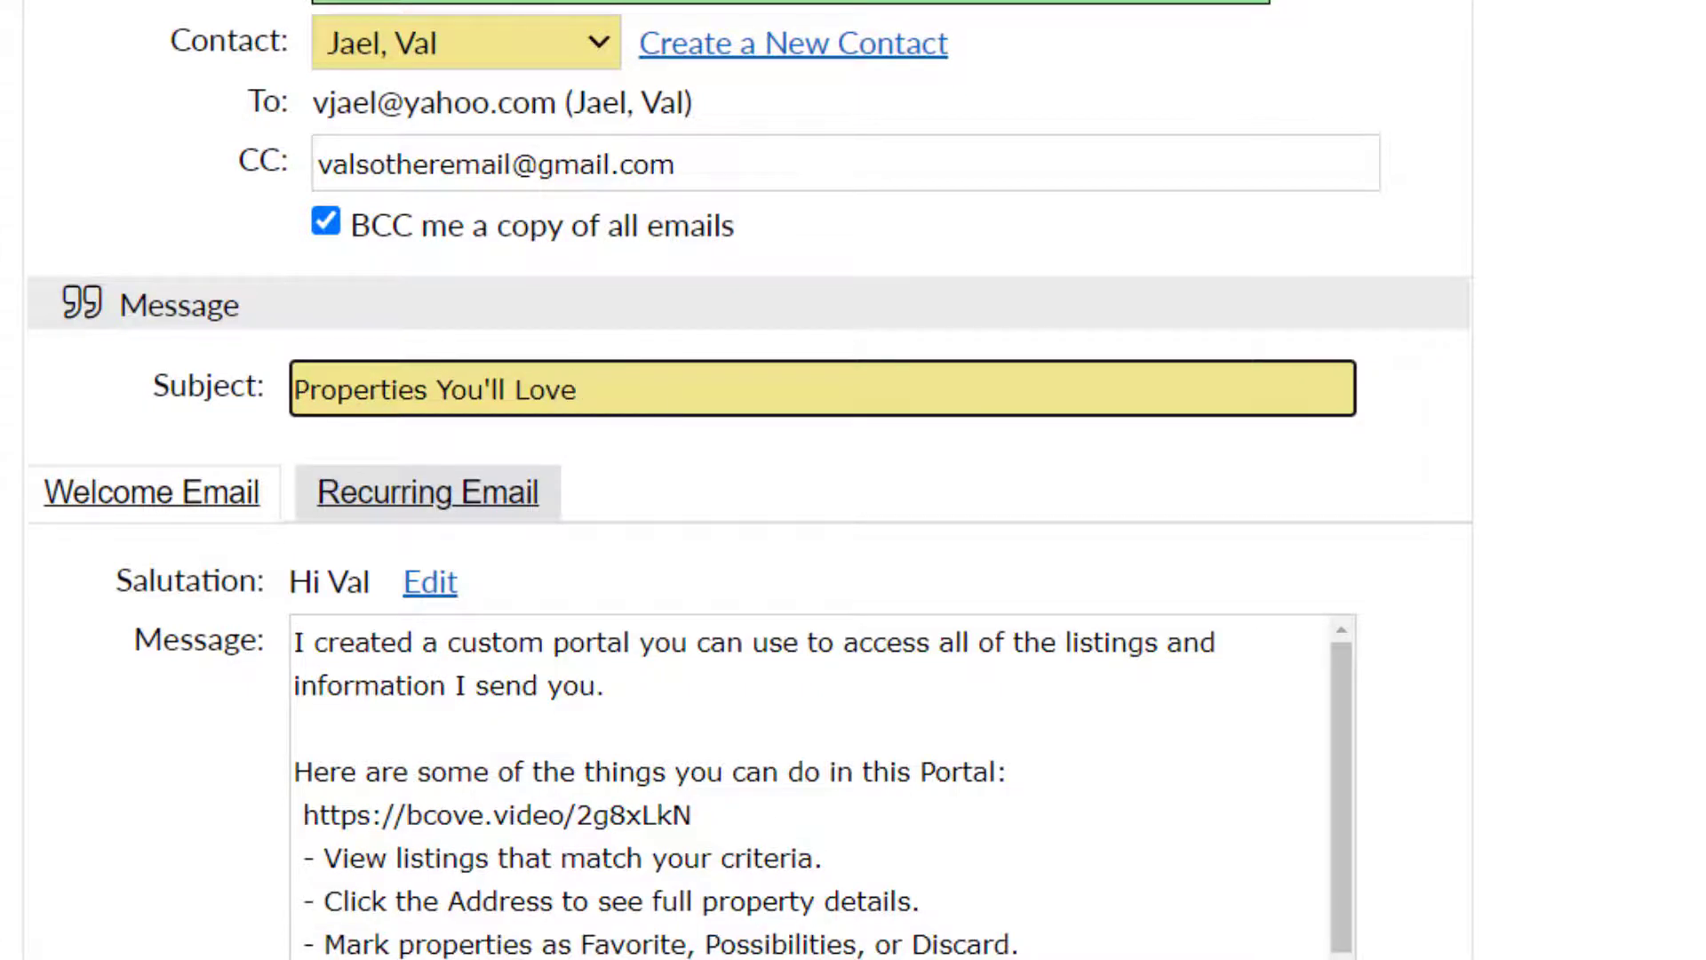
scroll(1501, 460, down, 3)
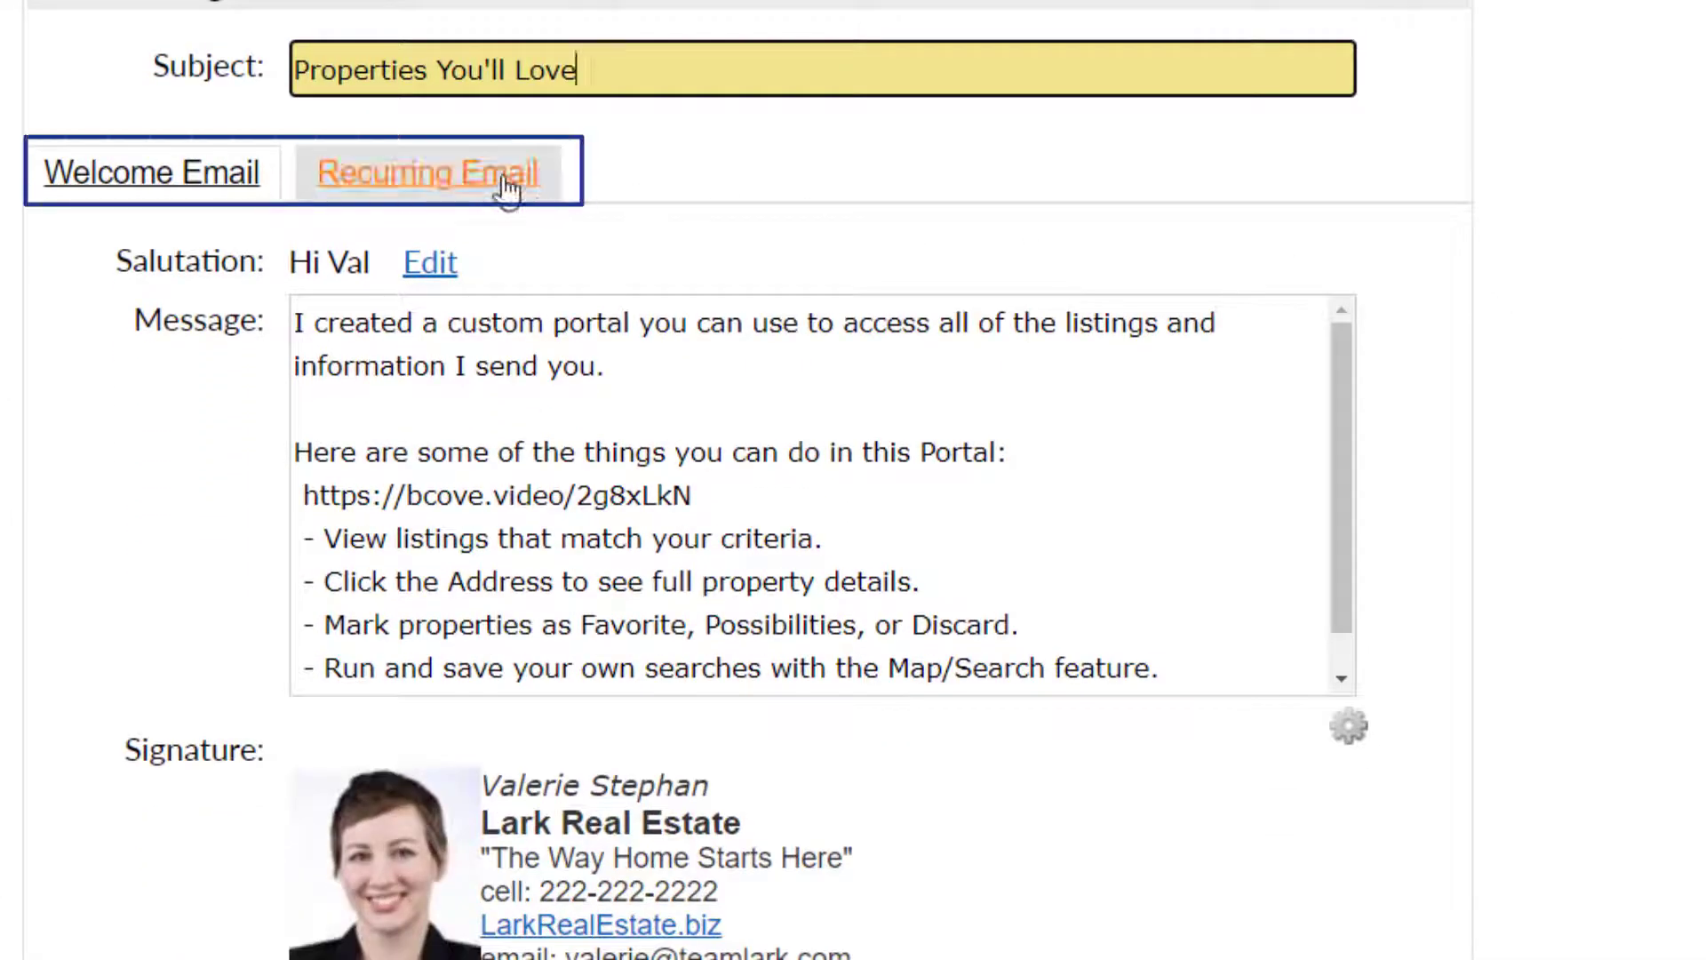
click(512, 178)
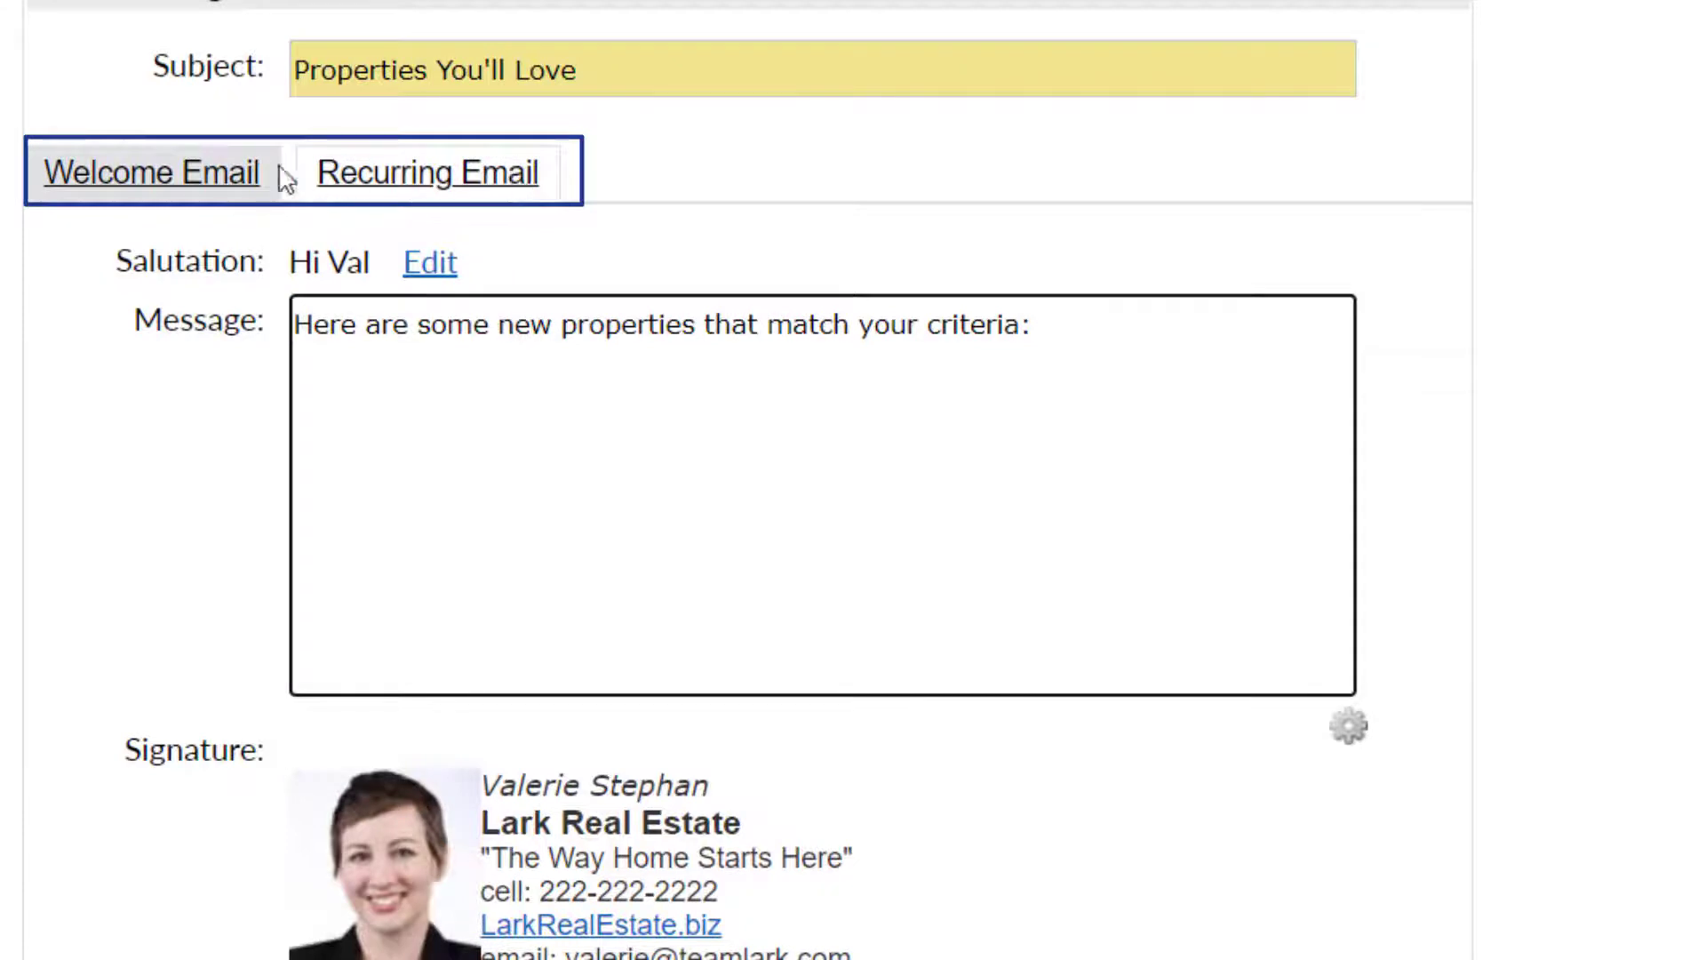
click(233, 181)
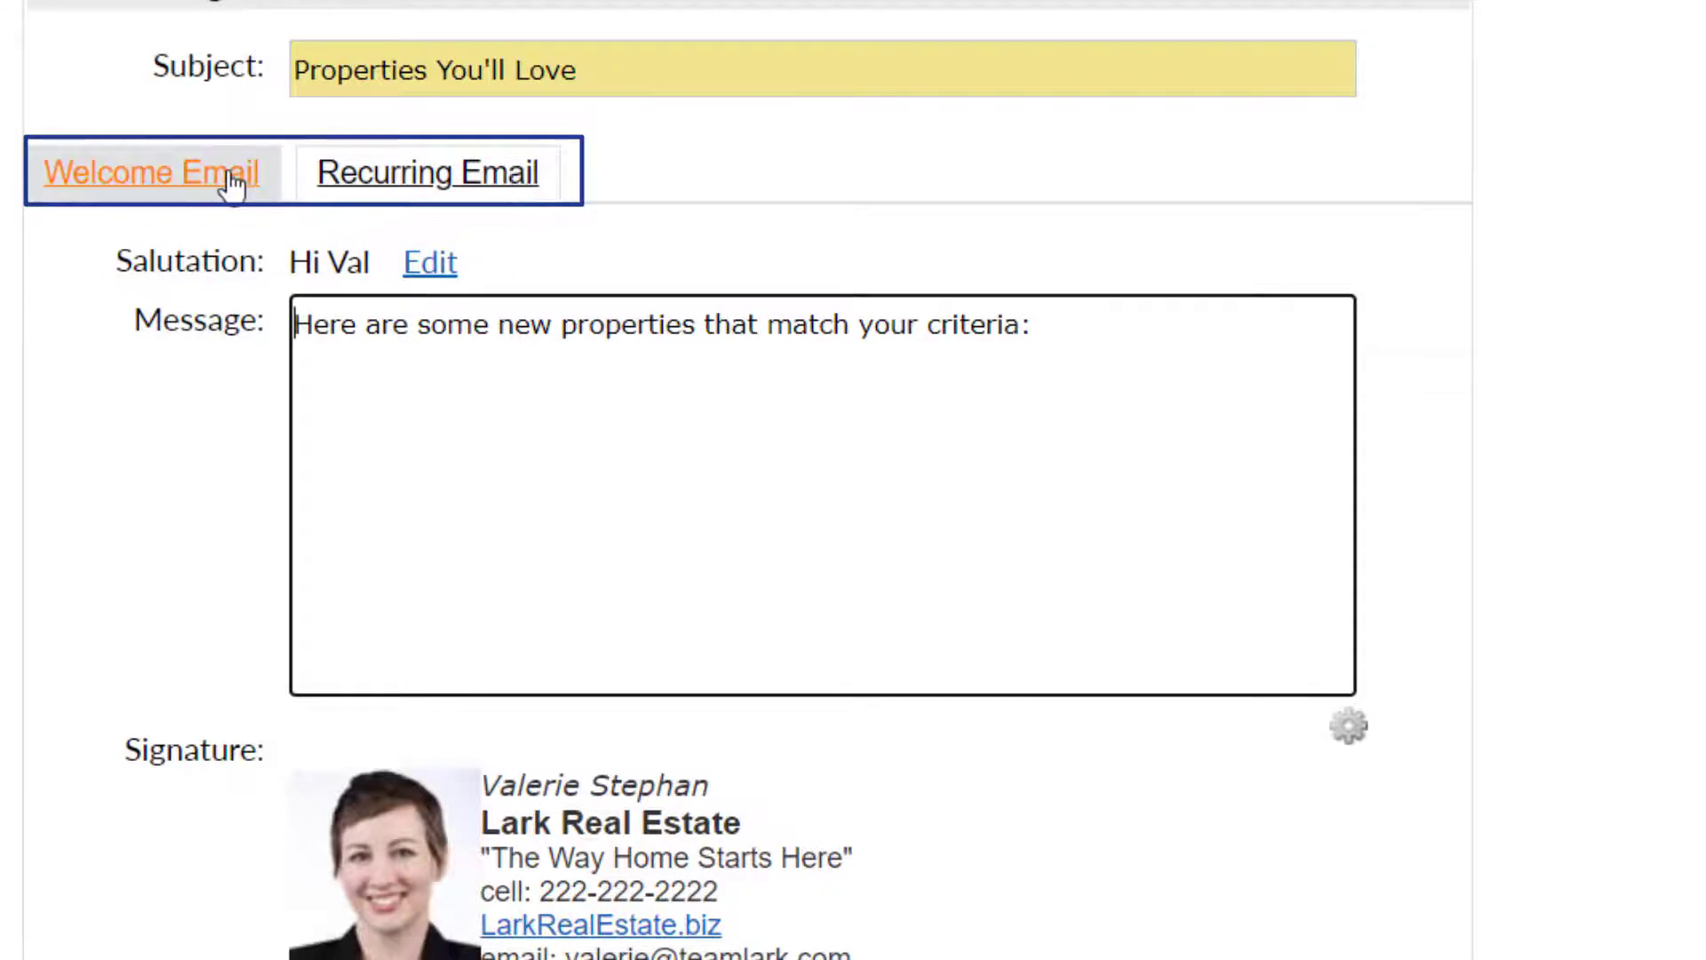
click(444, 269)
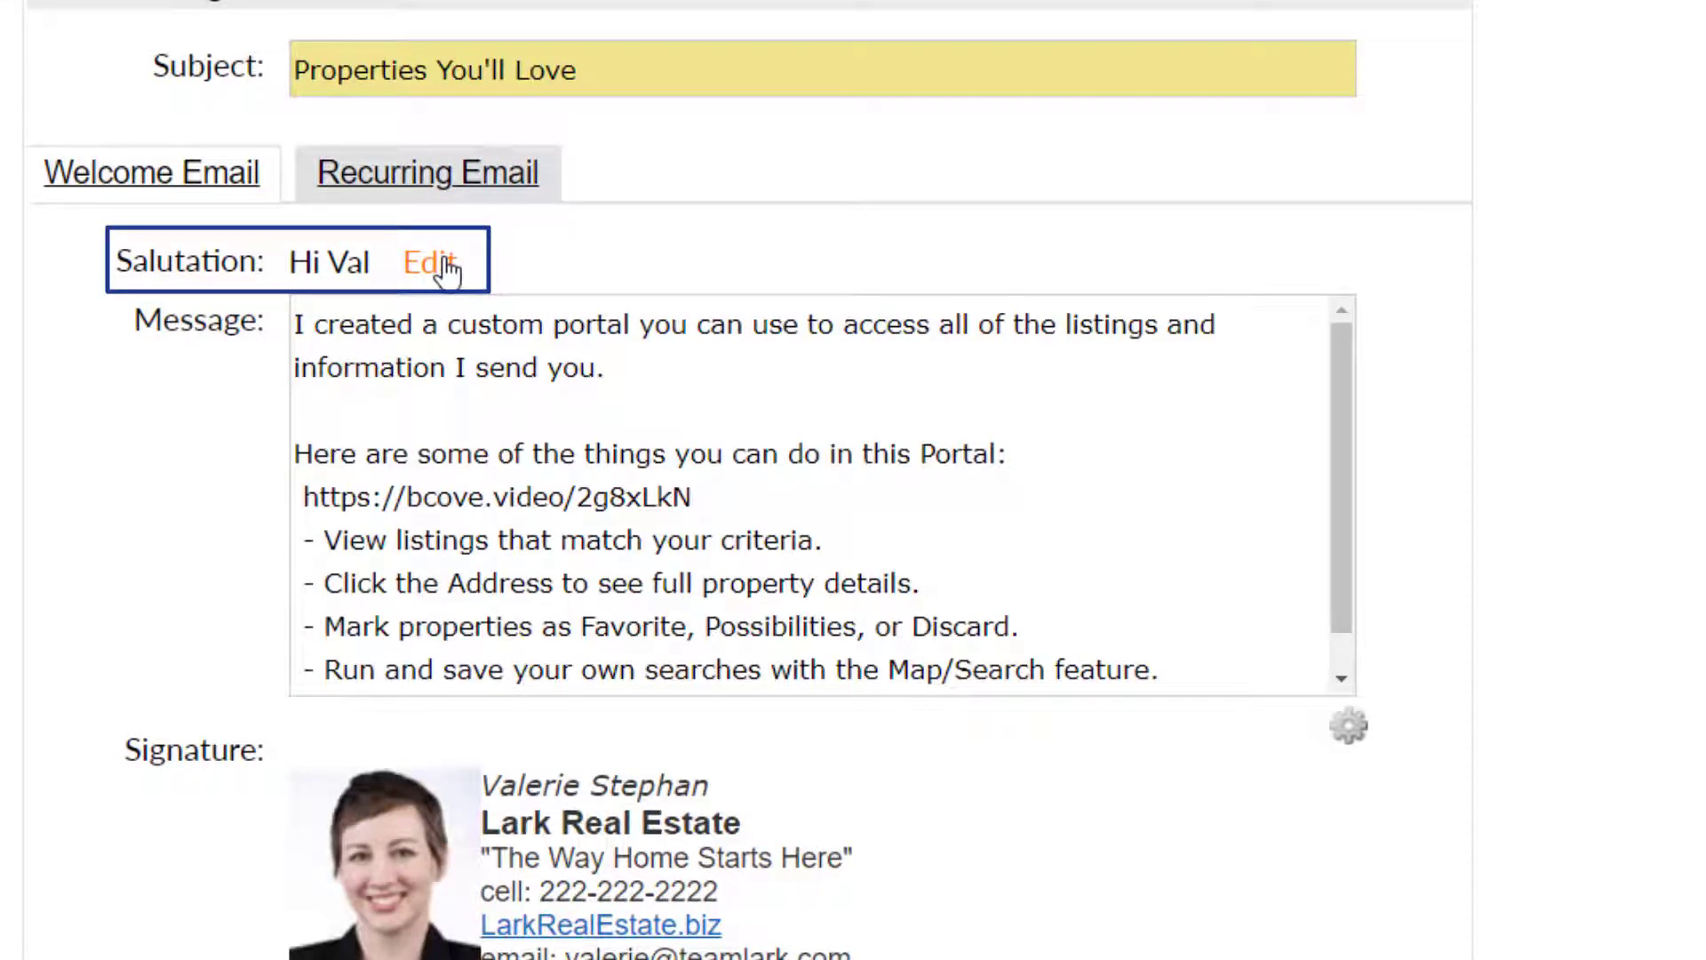
Use the 'Hello' salutation, delete the video link line, and save the message as default Welcome Email text
click(693, 505)
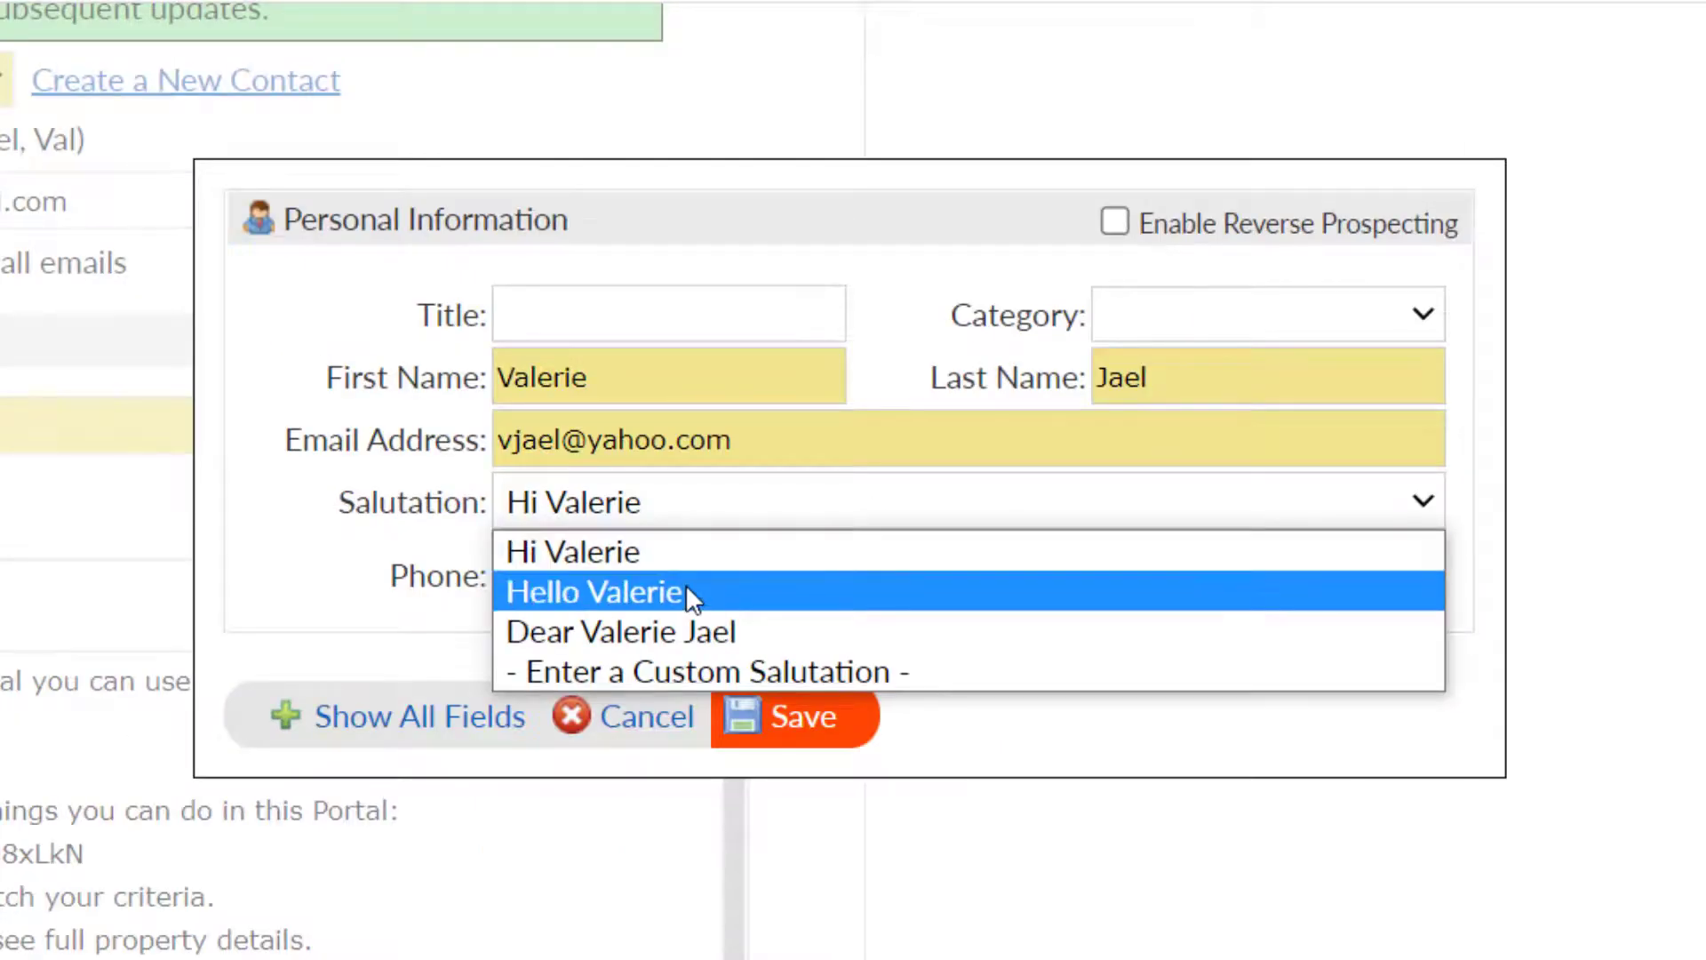
click(687, 590)
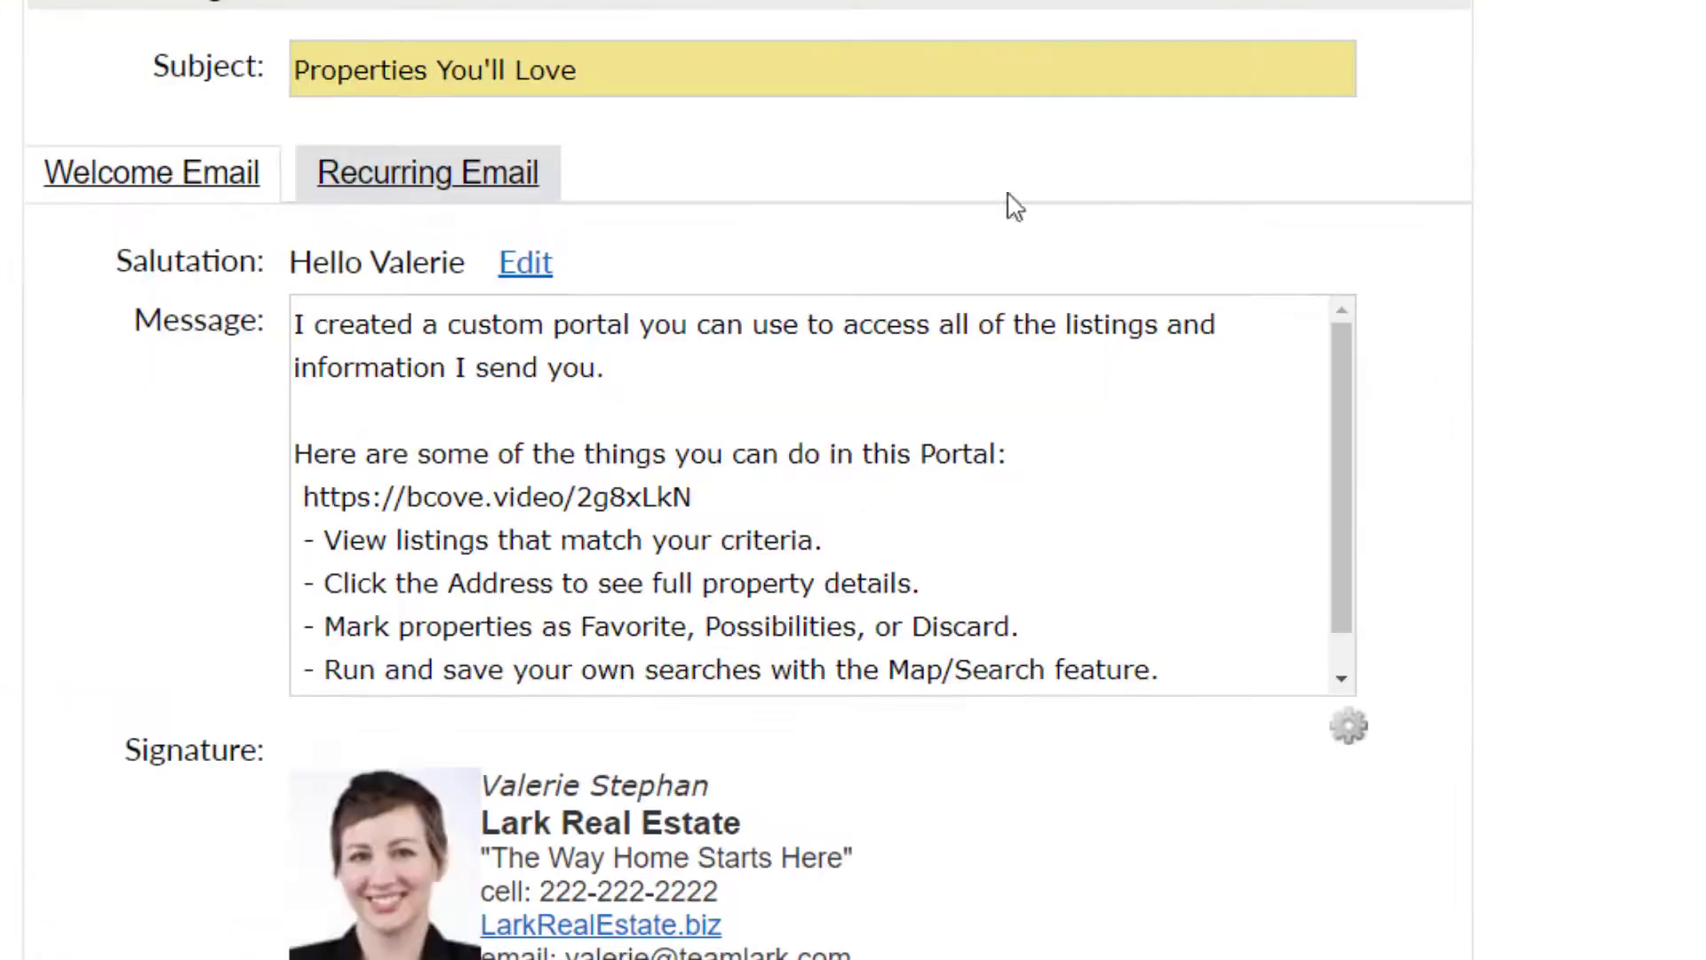
drag(746, 497, 267, 506)
key(BackSpace)
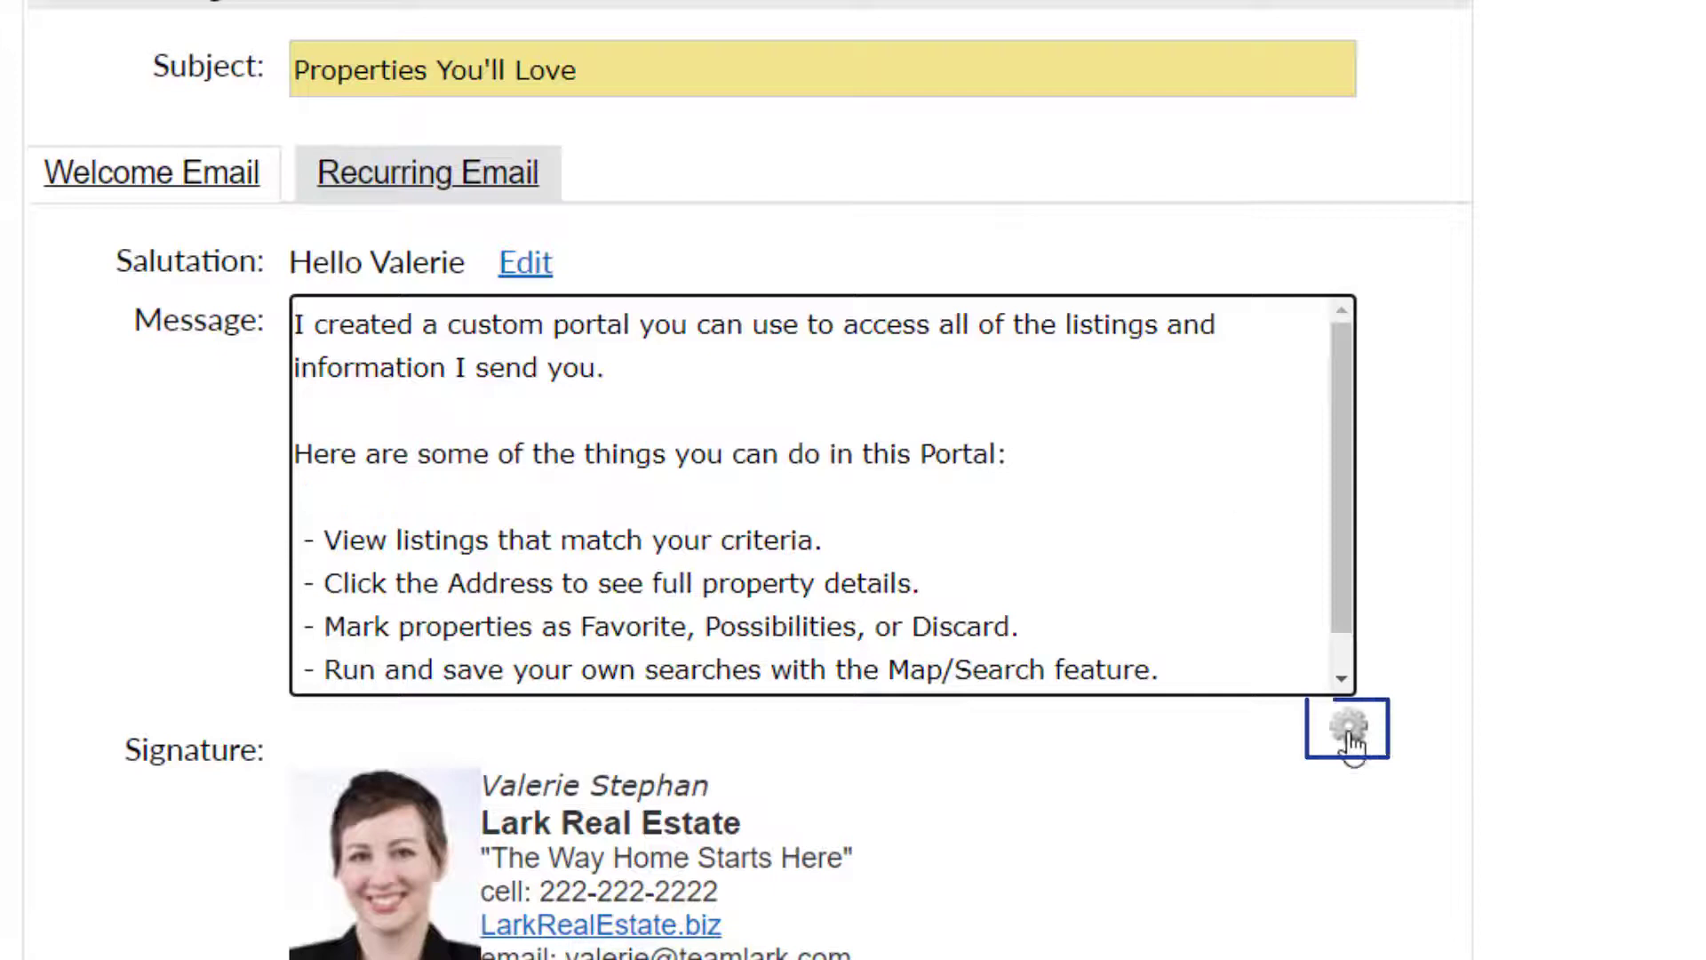
click(1350, 733)
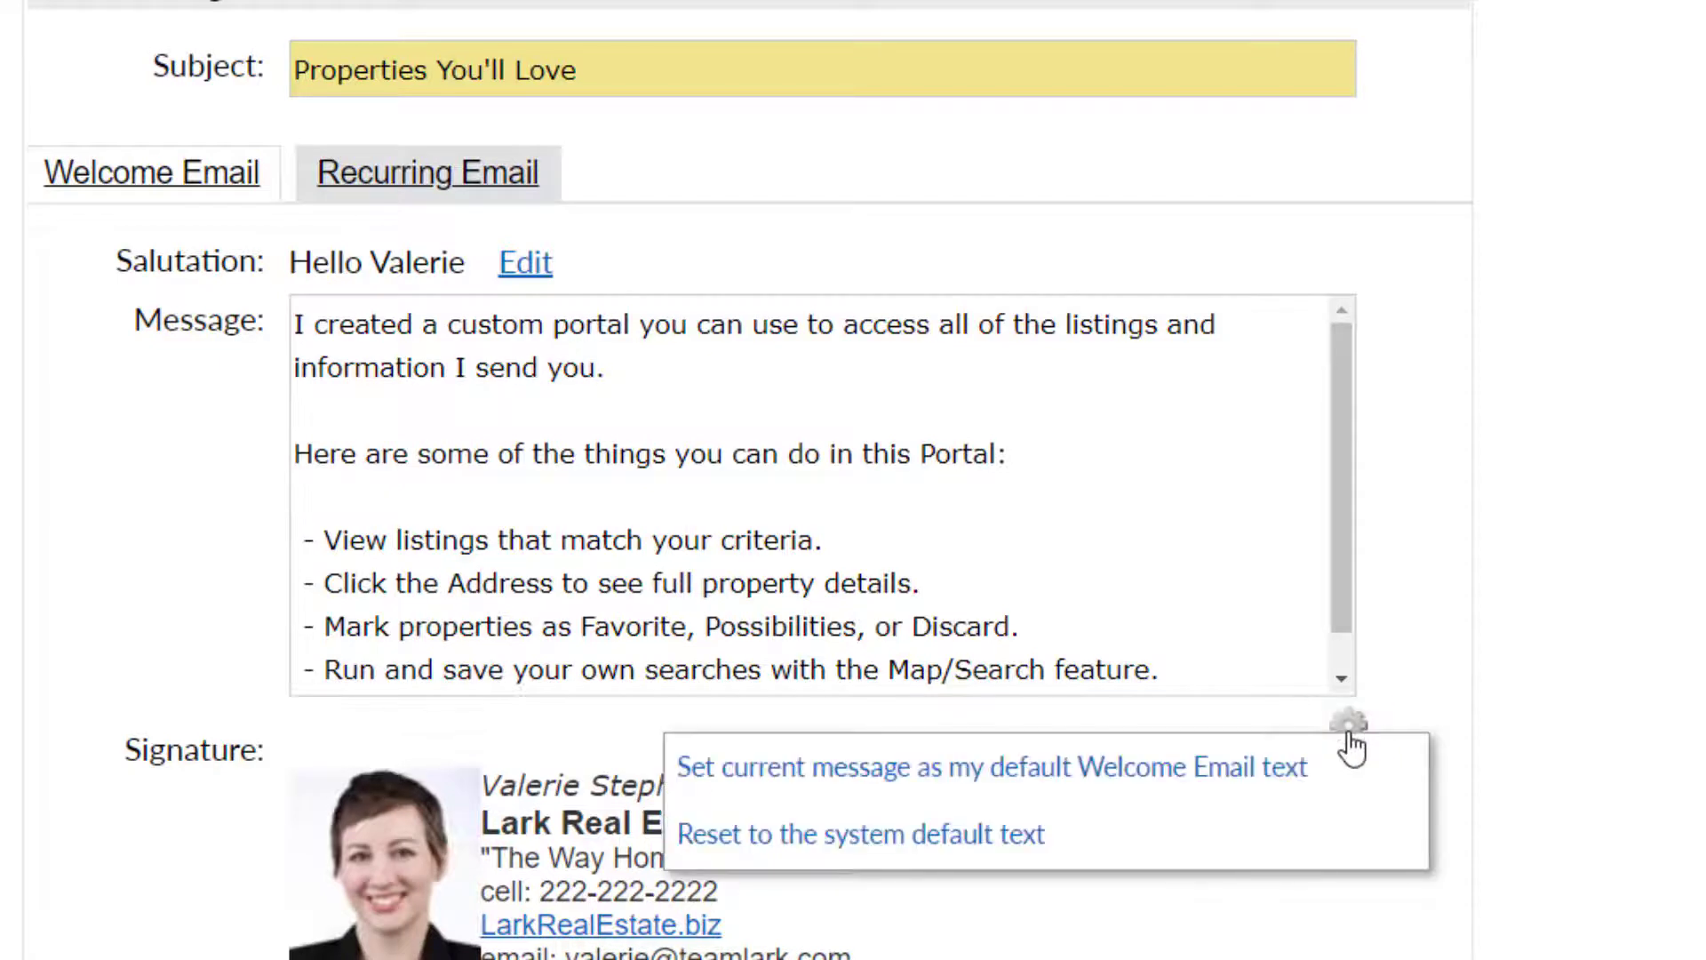
click(1288, 771)
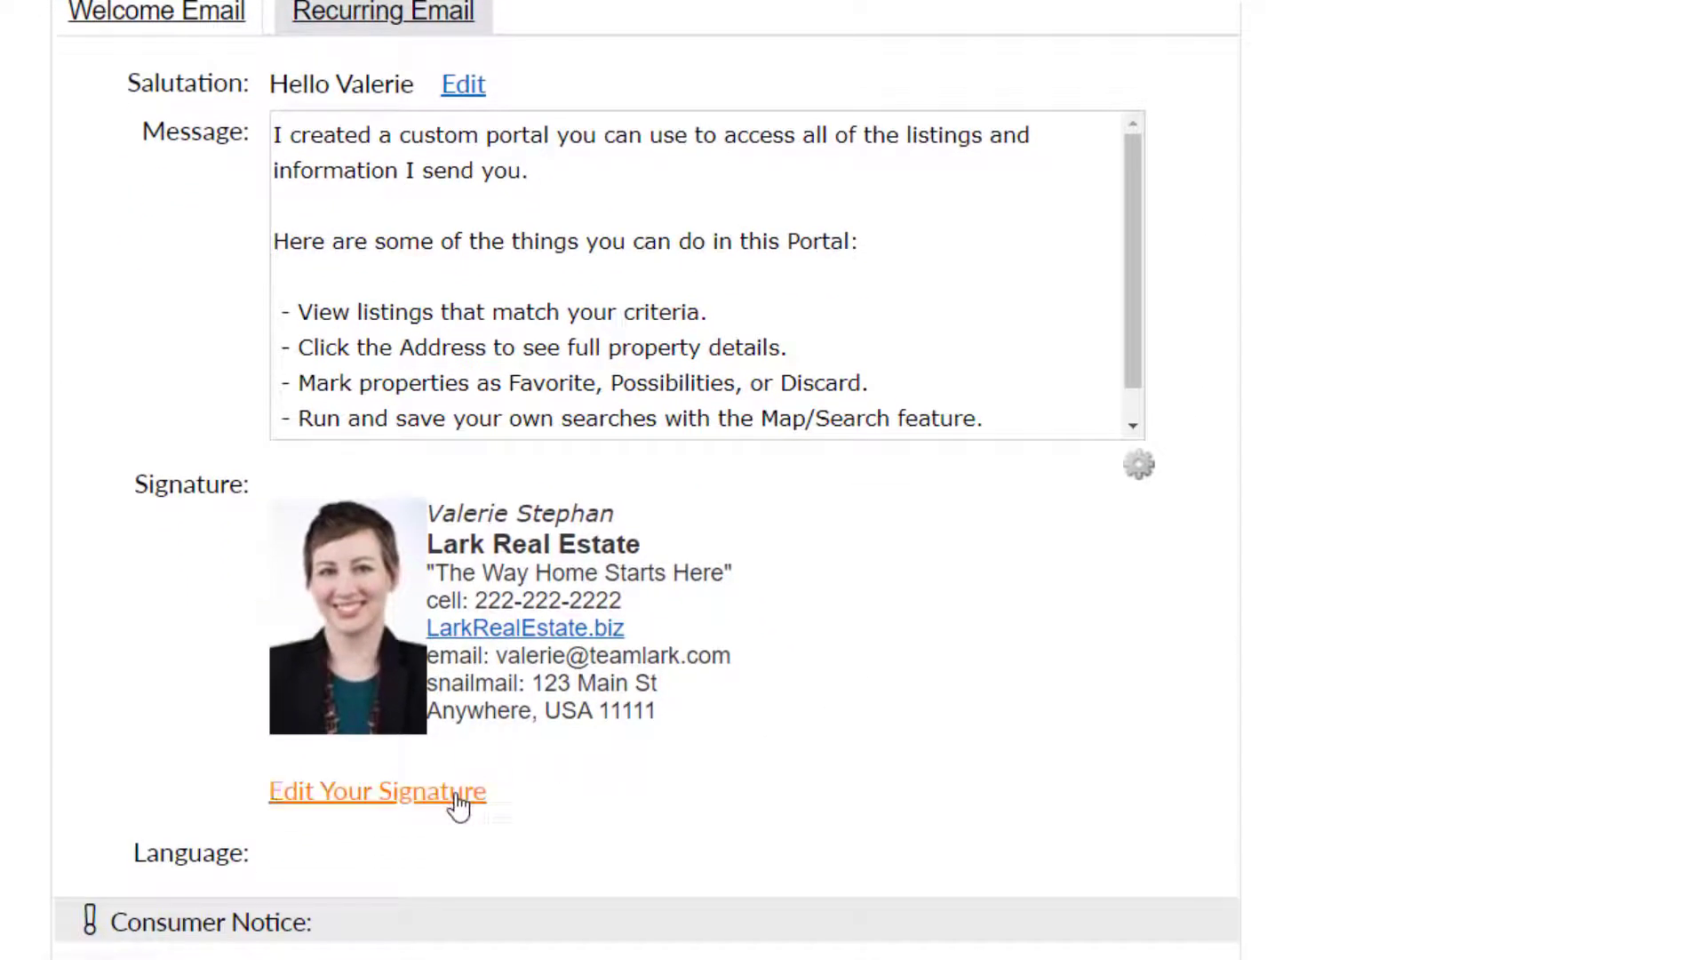
click(459, 804)
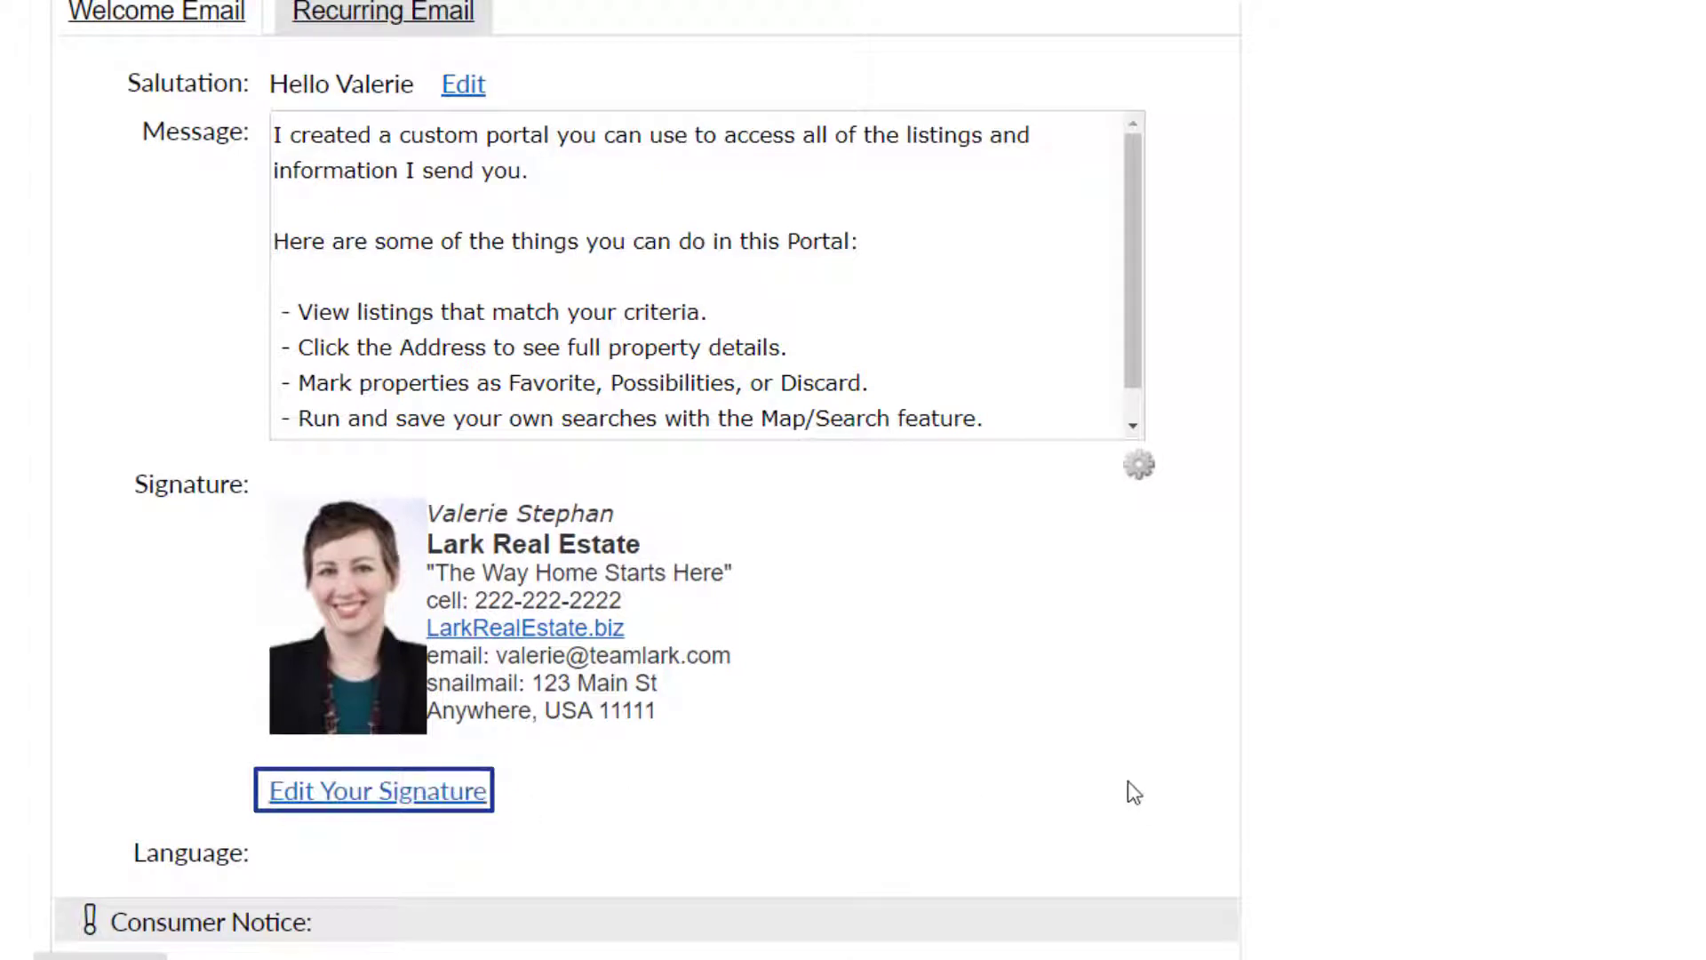
click(1210, 791)
scroll(1210, 791, down, 5)
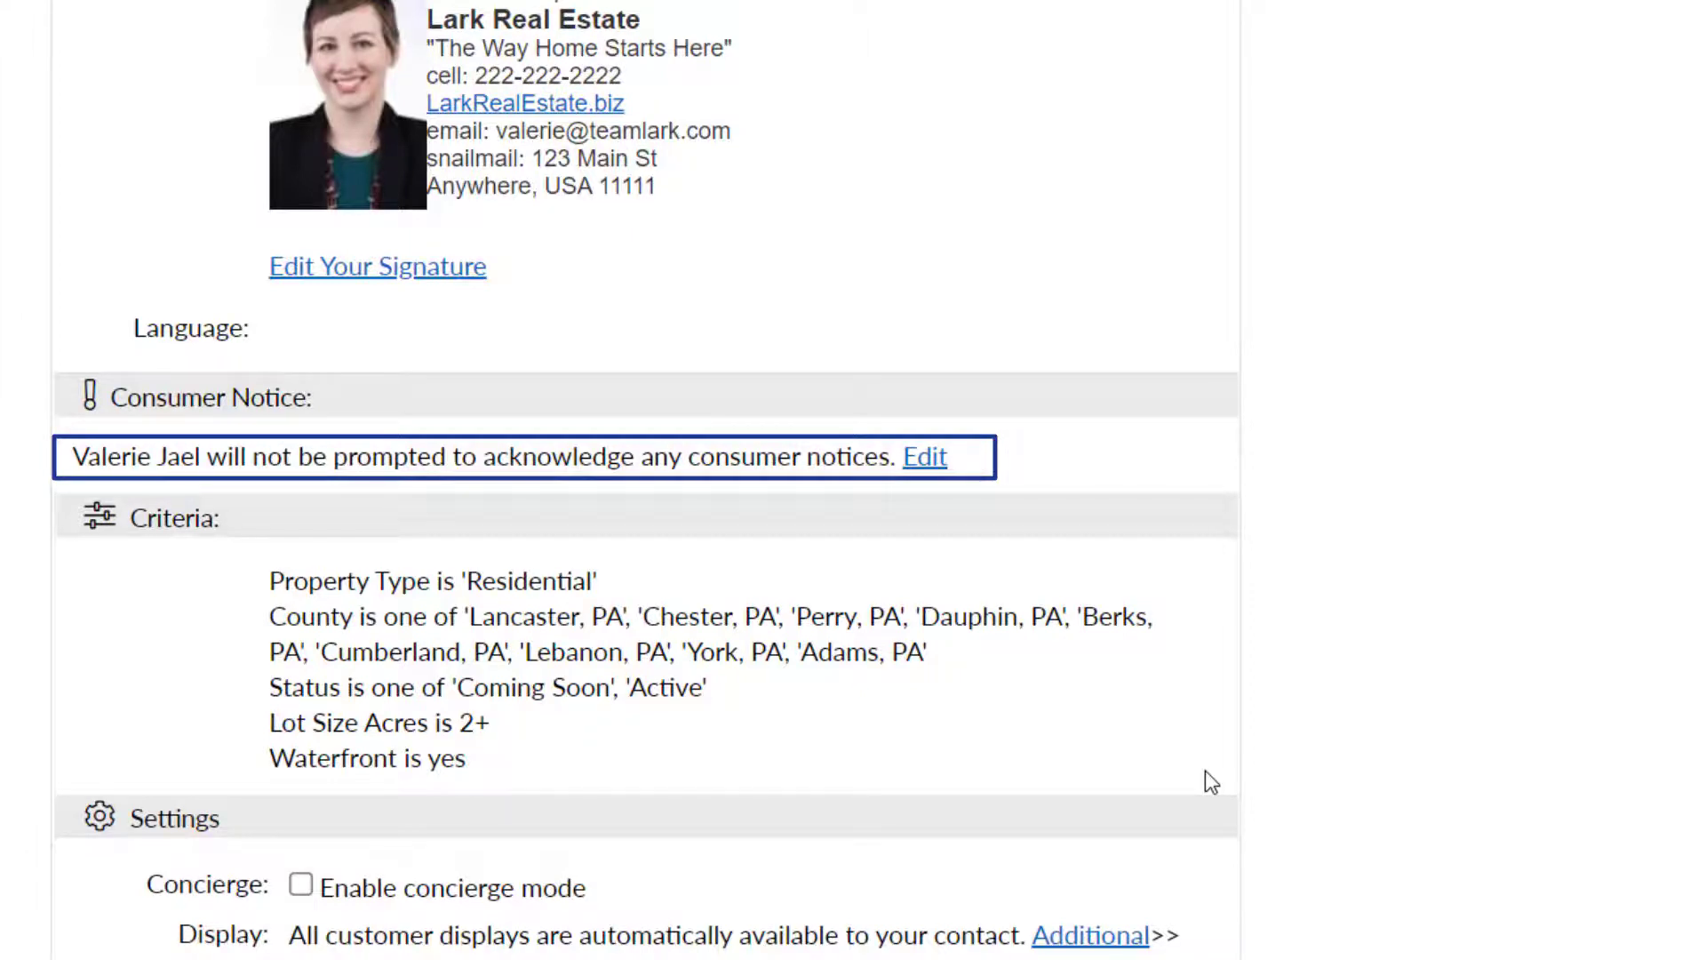
Add my:Hotsheet as an additional display for the contact
scroll(1204, 771, down, 6)
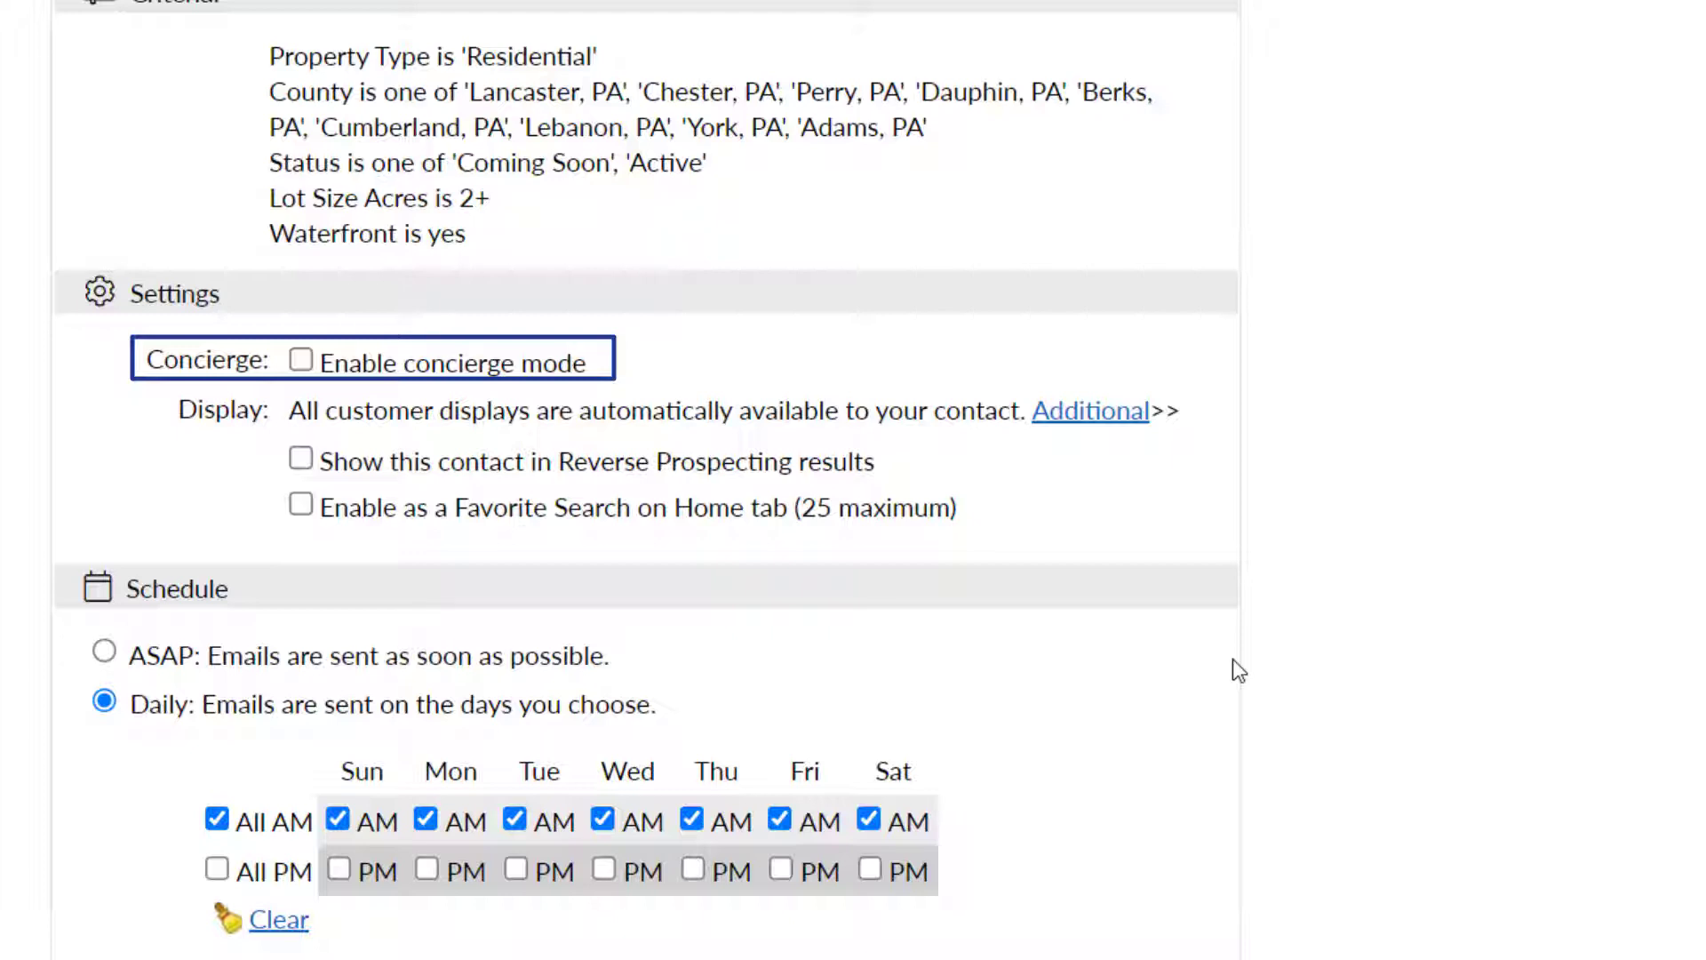
click(1112, 418)
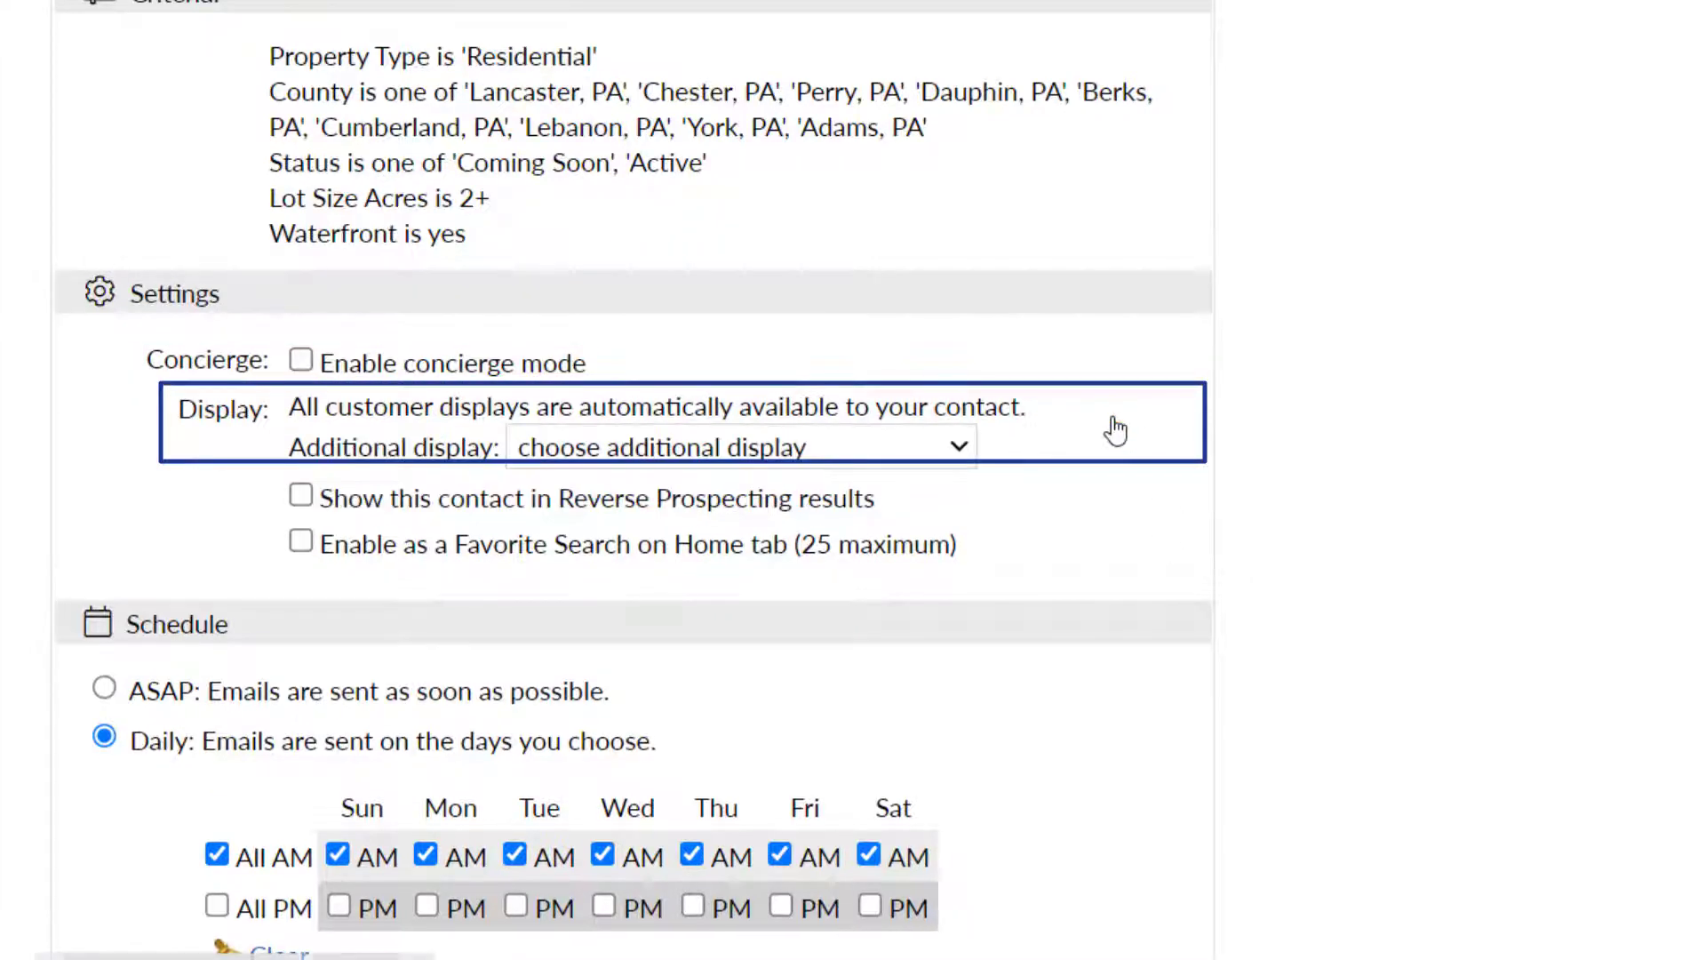
click(963, 447)
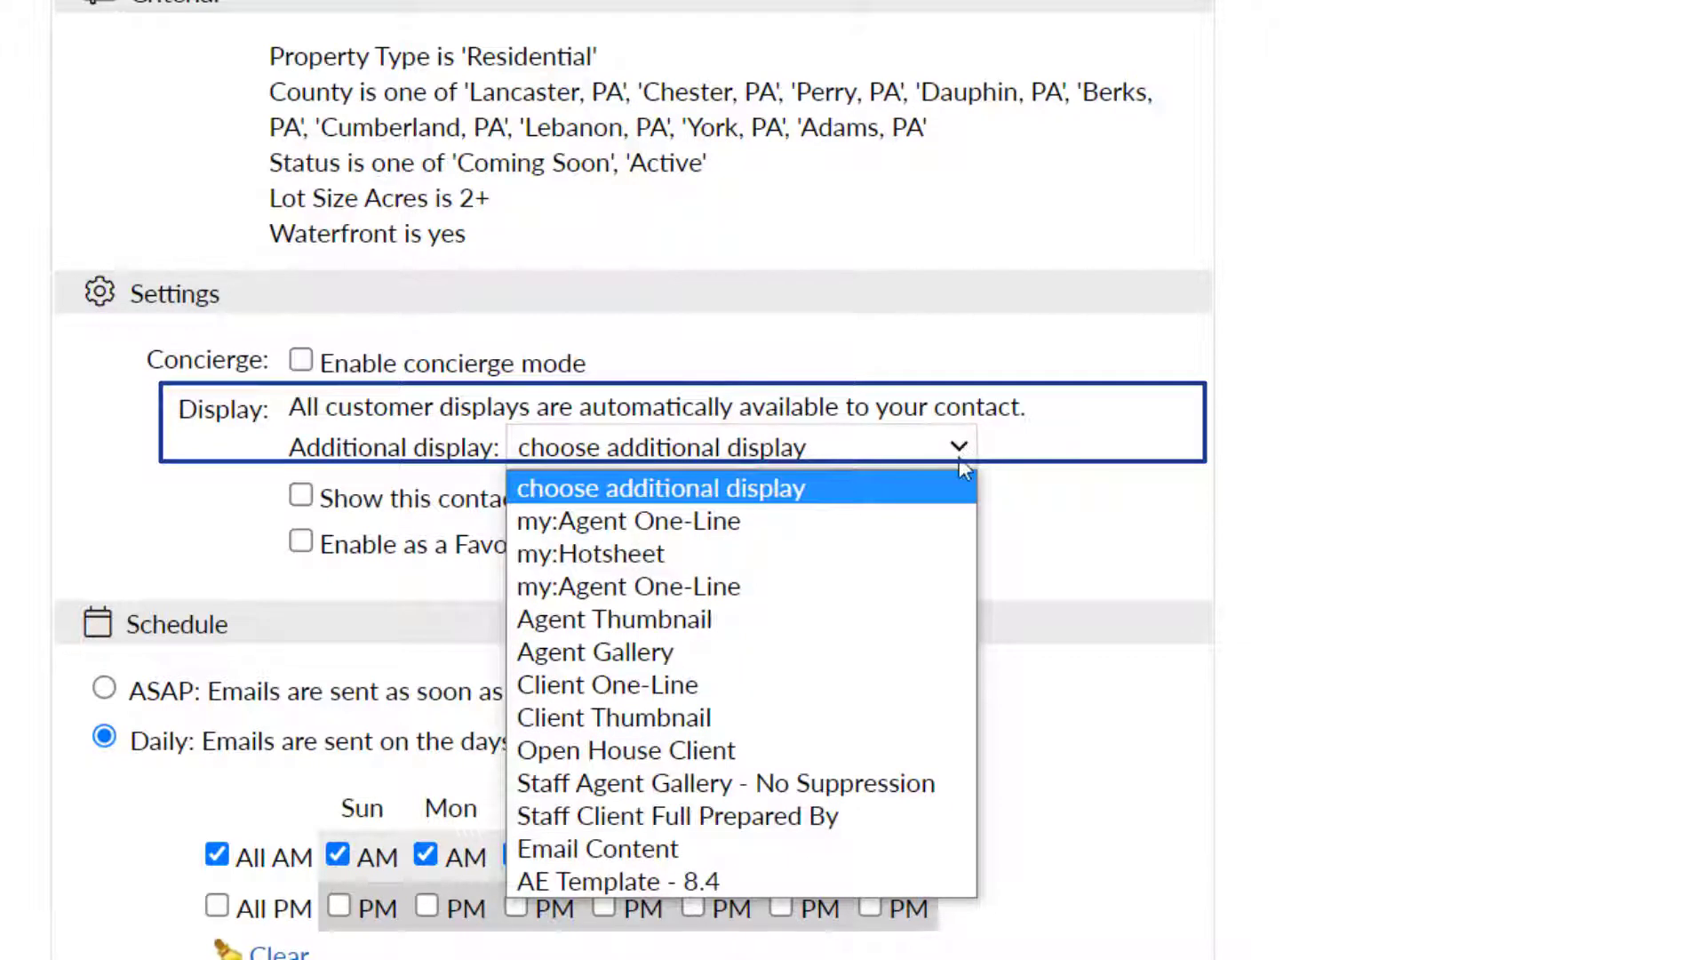
click(941, 553)
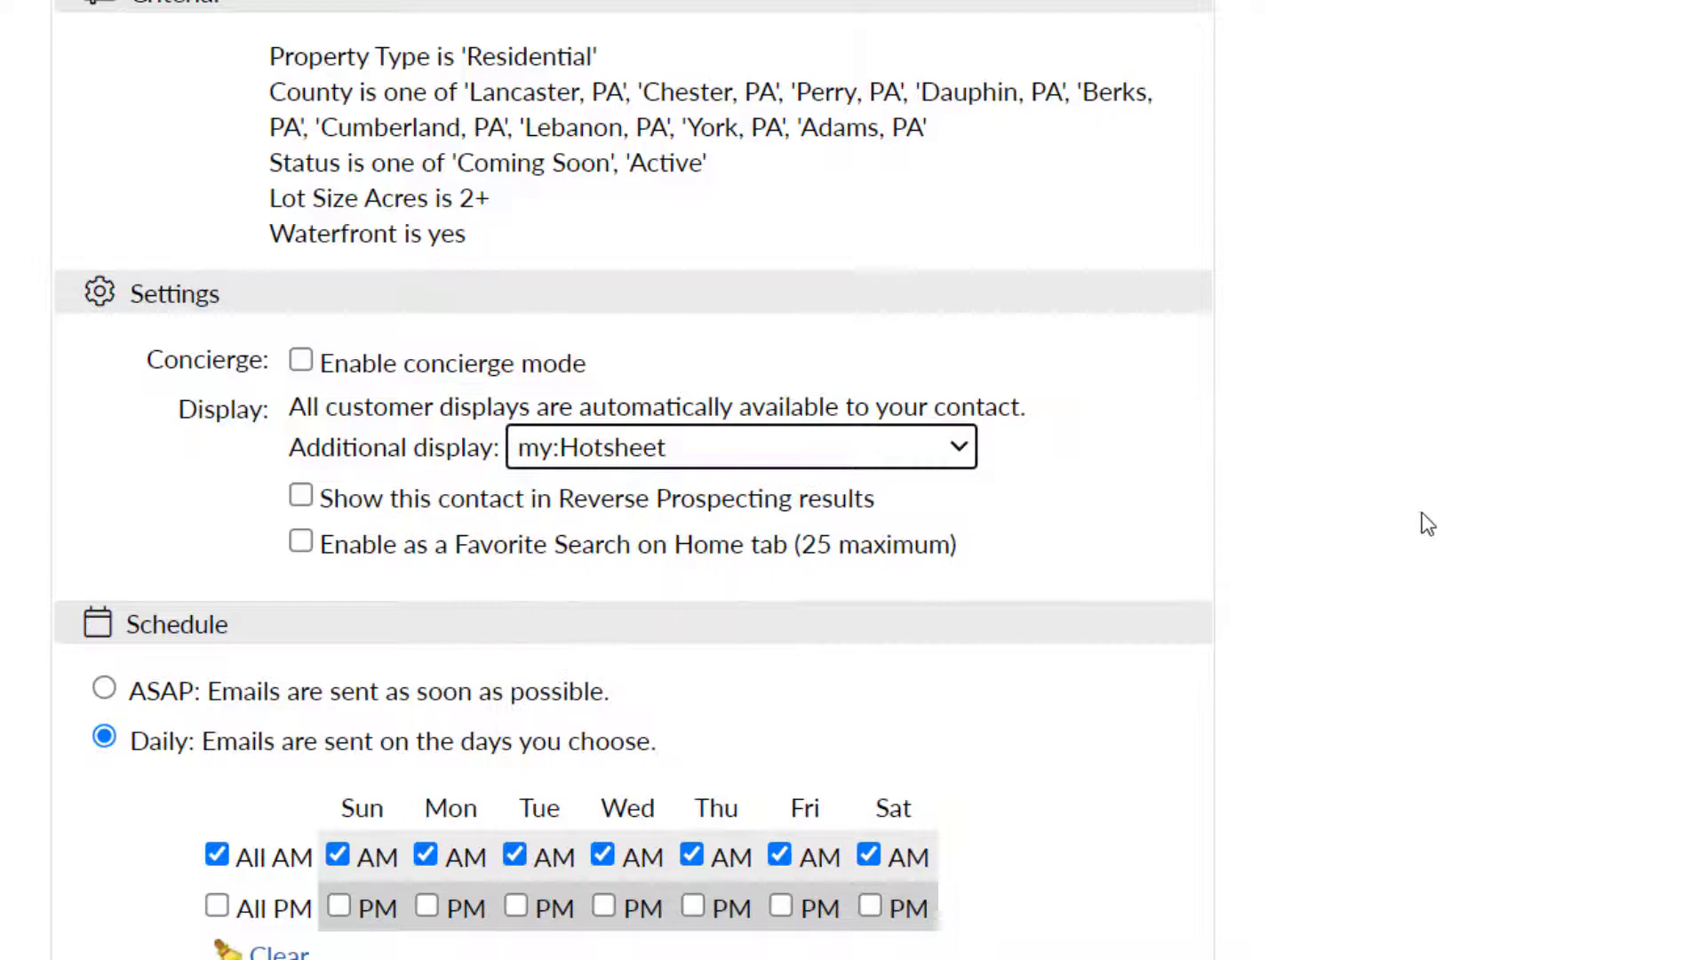
Include the email in Reverse Prospecting results and make it a Favorite Search on the Home tab
click(301, 496)
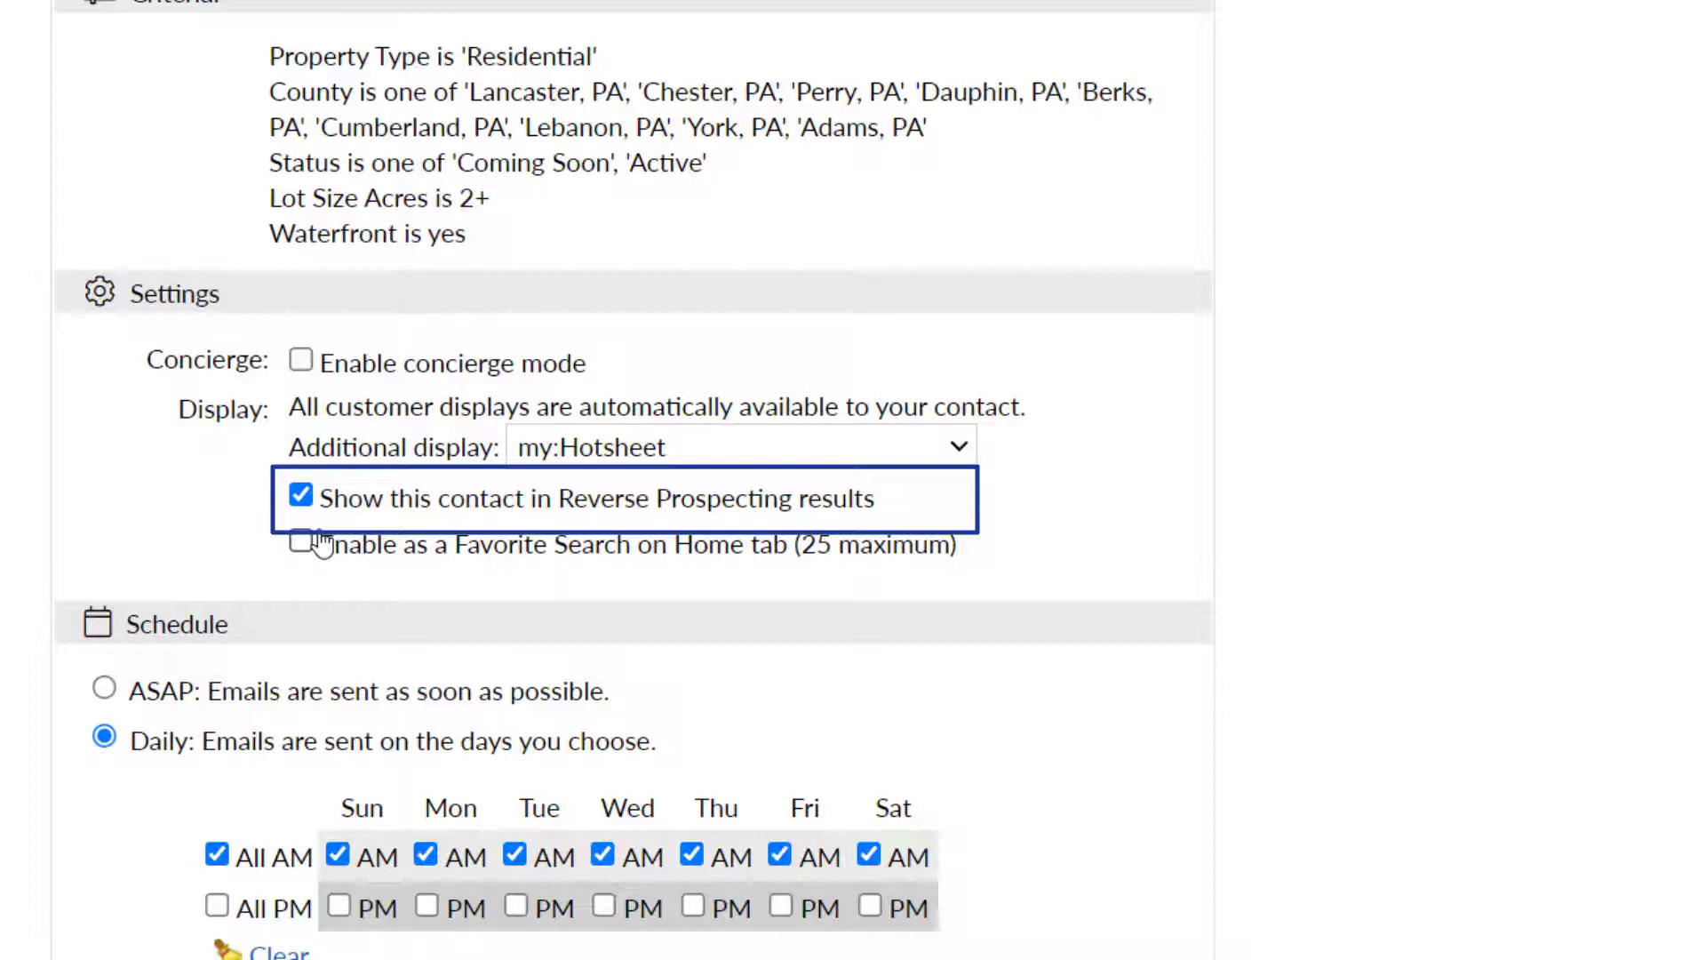
click(302, 542)
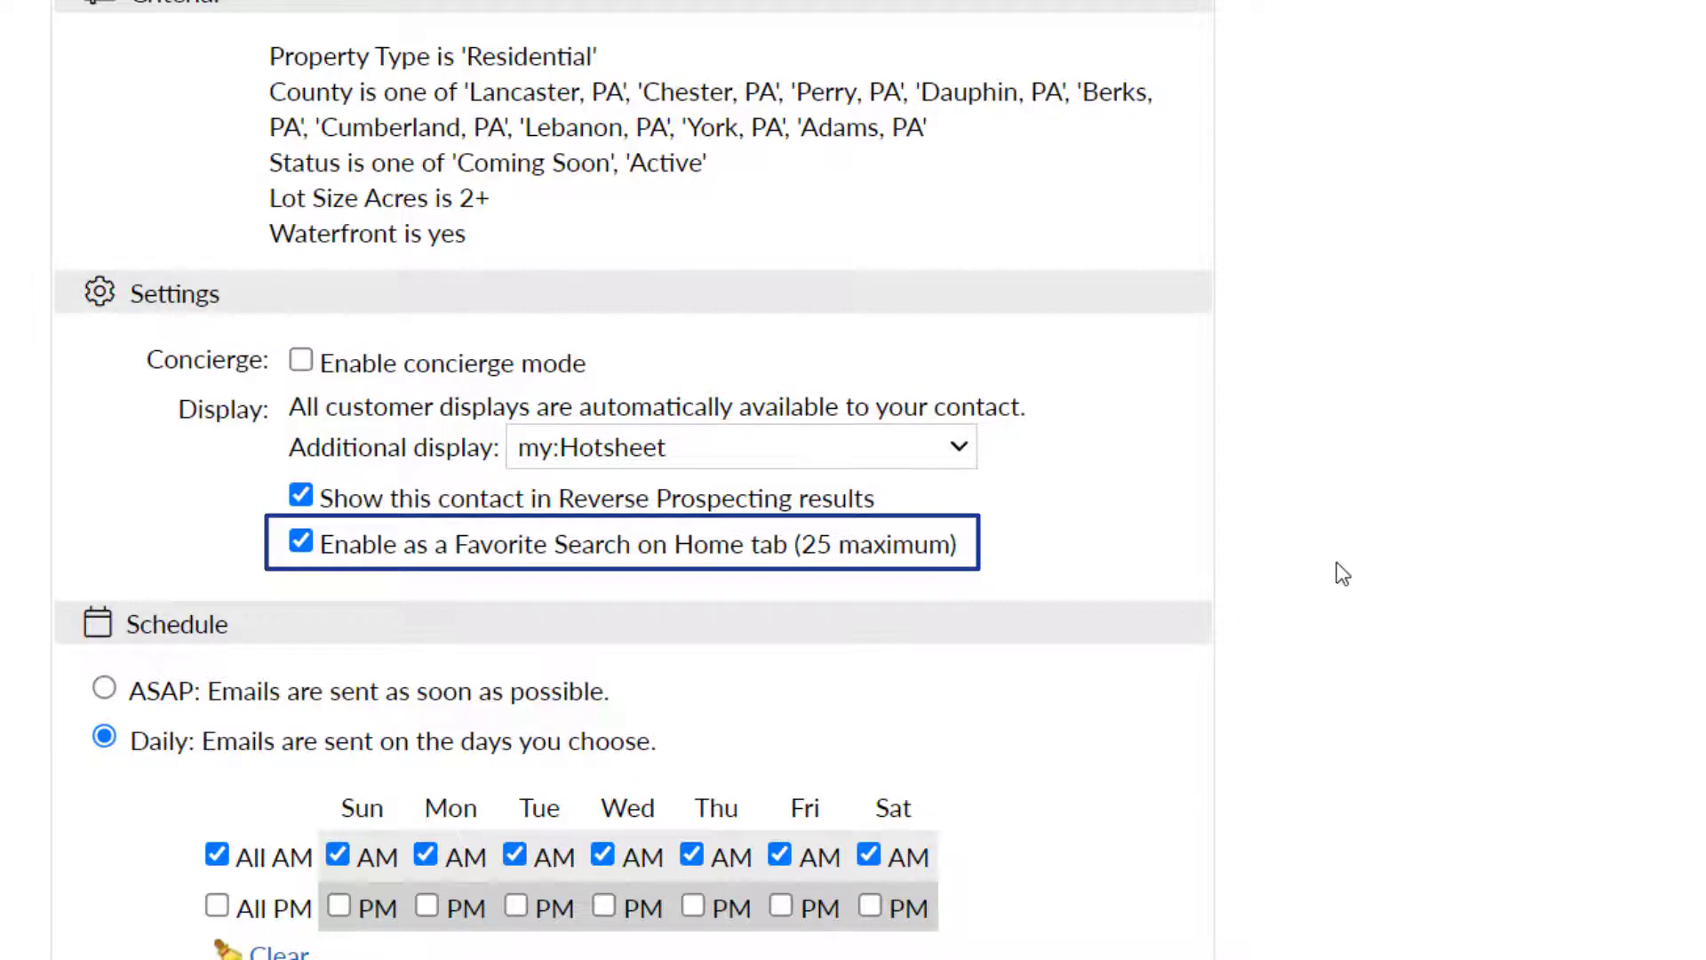
click(1336, 563)
scroll(1336, 562, down, 5)
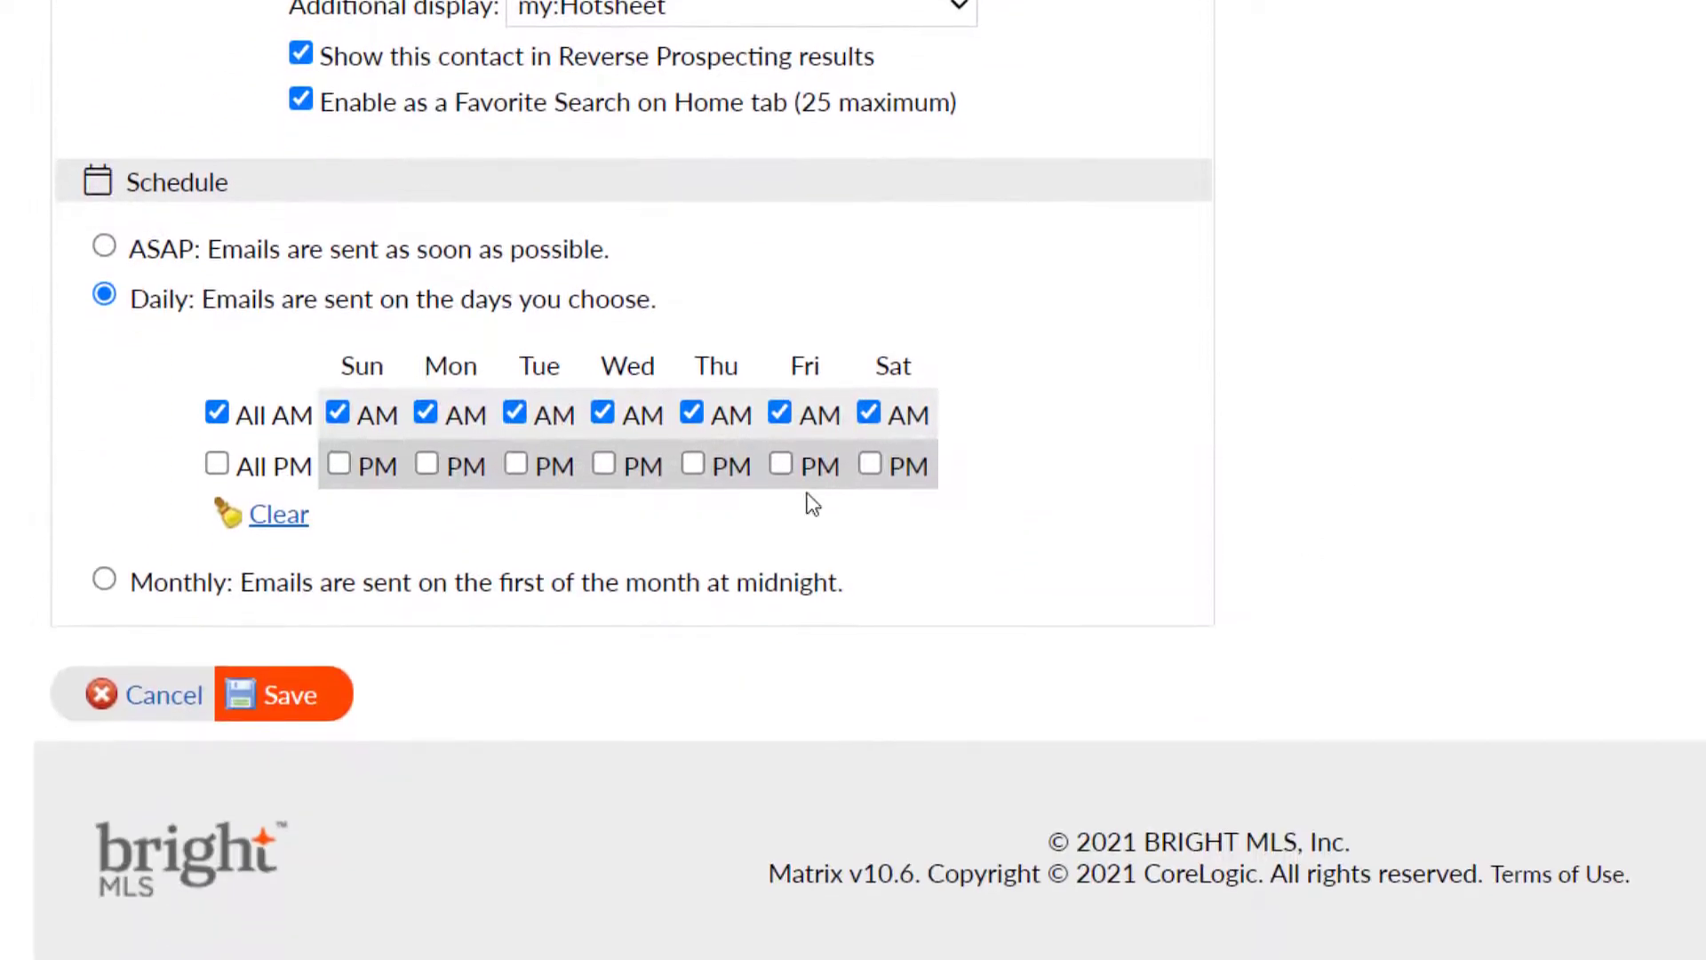